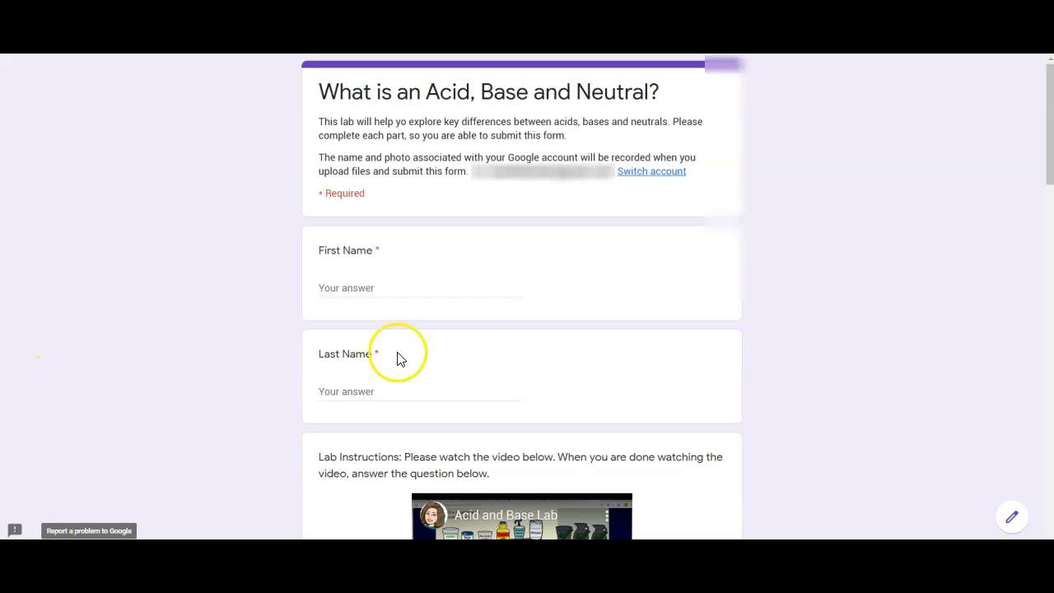
- Enter the student's first name and last name in the lab form's name fields
click(356, 288)
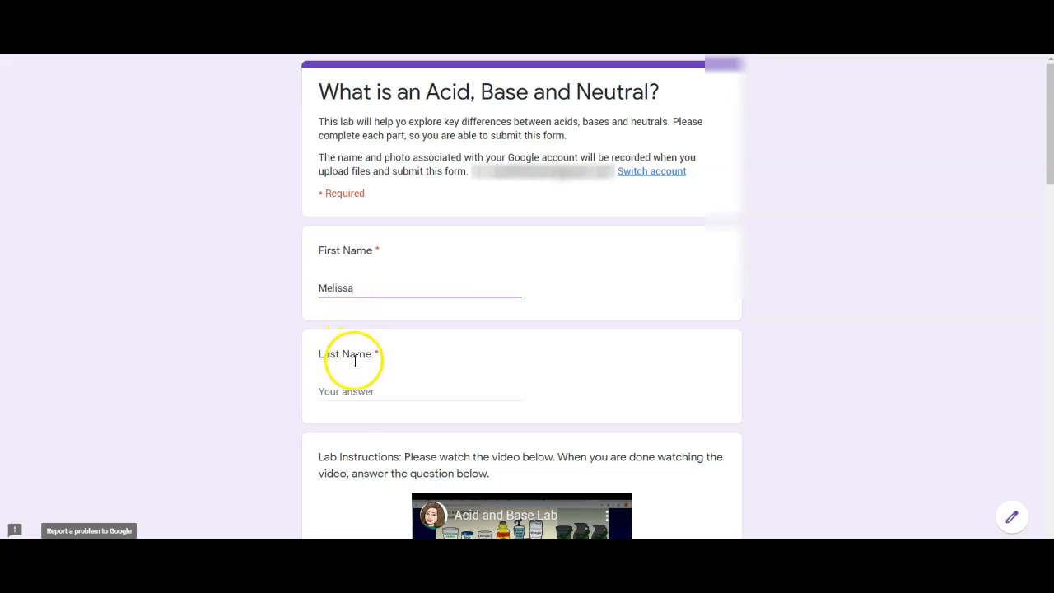
click(354, 394)
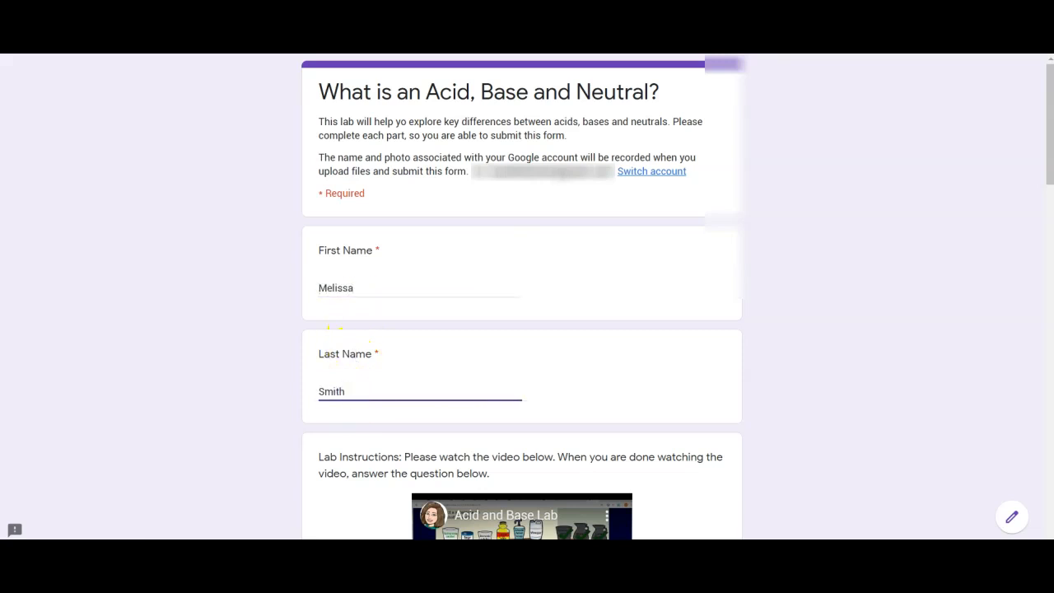
drag(1050, 122, 1049, 167)
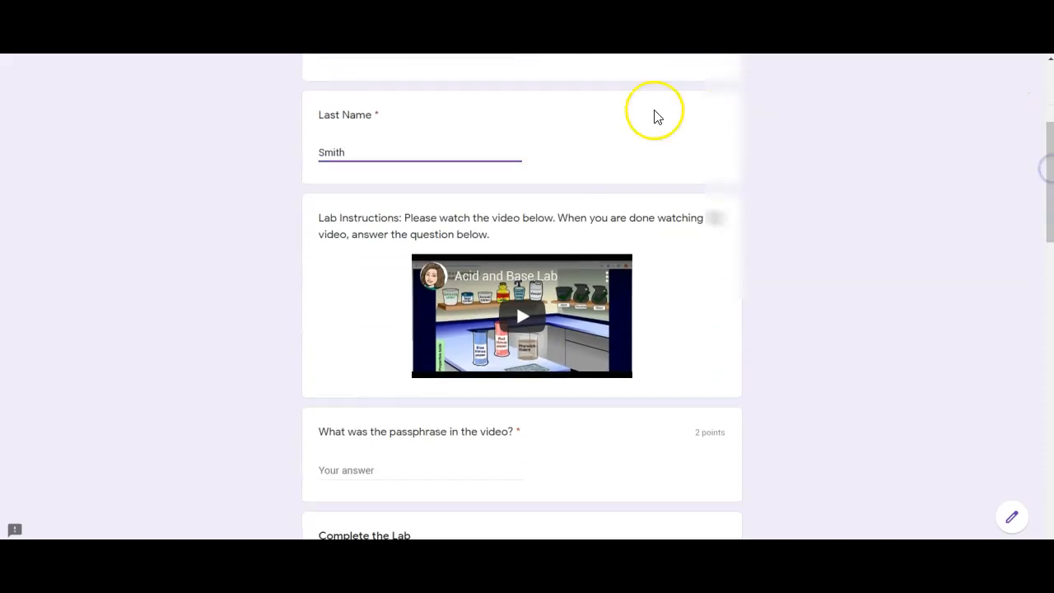
click(607, 331)
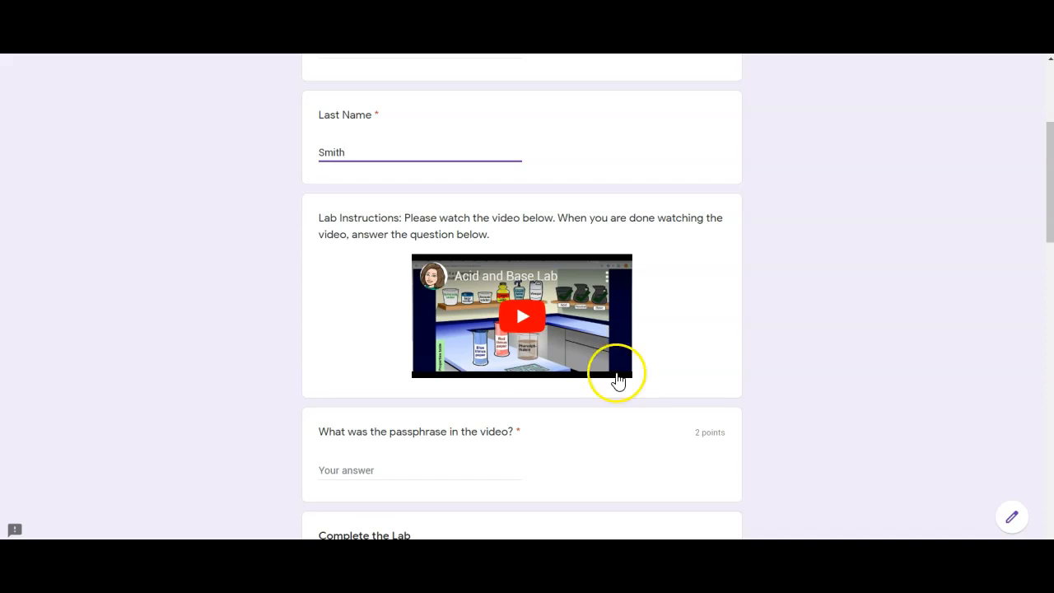
- Answer the passphrase question with N/A, triggering its validation error
click(401, 469)
text(N/A)
click(241, 476)
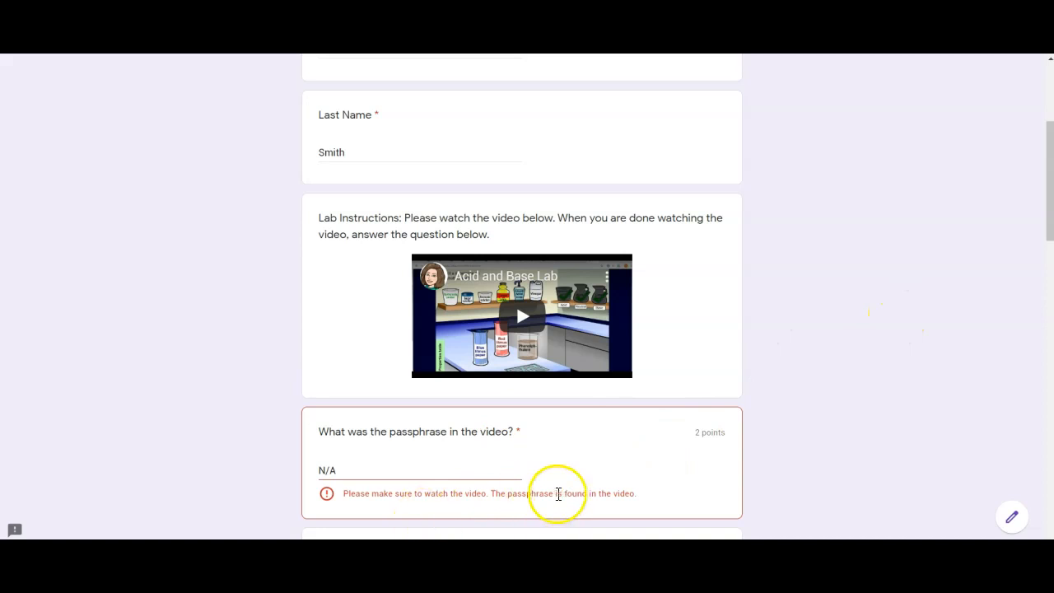
- Replace the rejected N/A passphrase answer with 'Lab'
triple_click(353, 476)
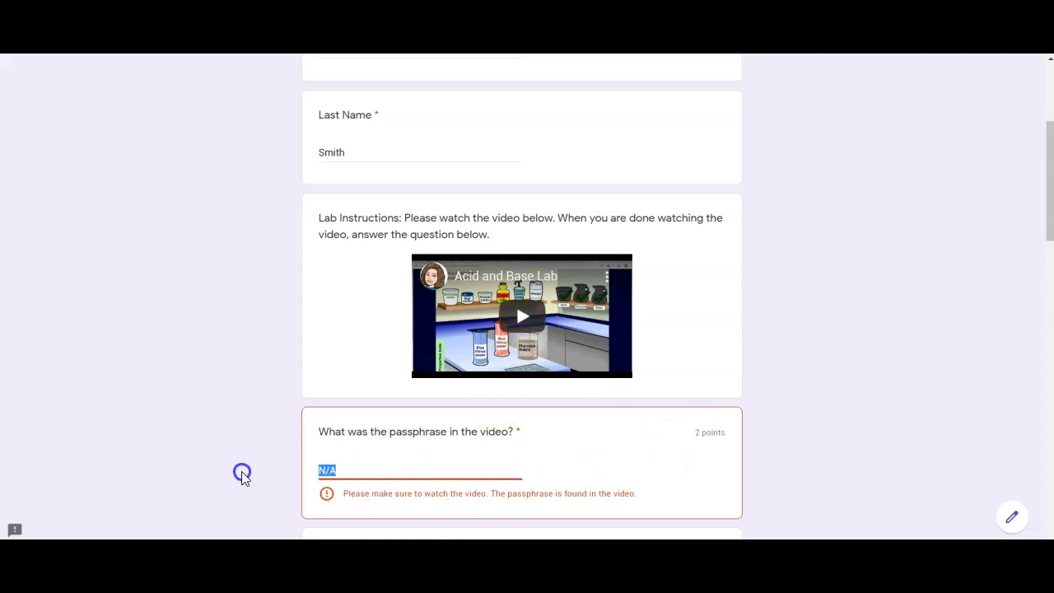
text(Lab)
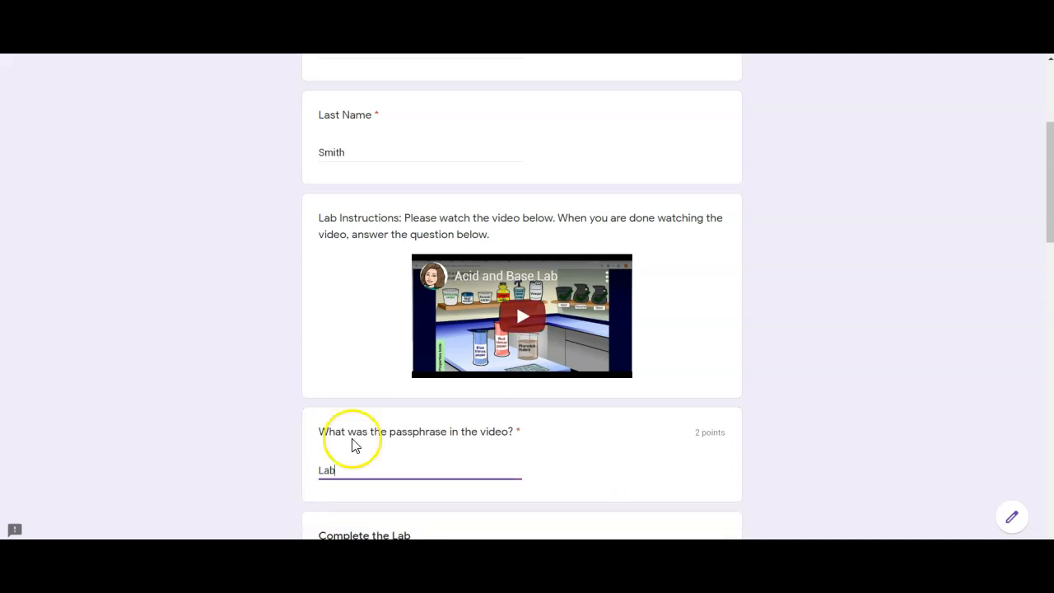
scroll(1043, 164, down, 2)
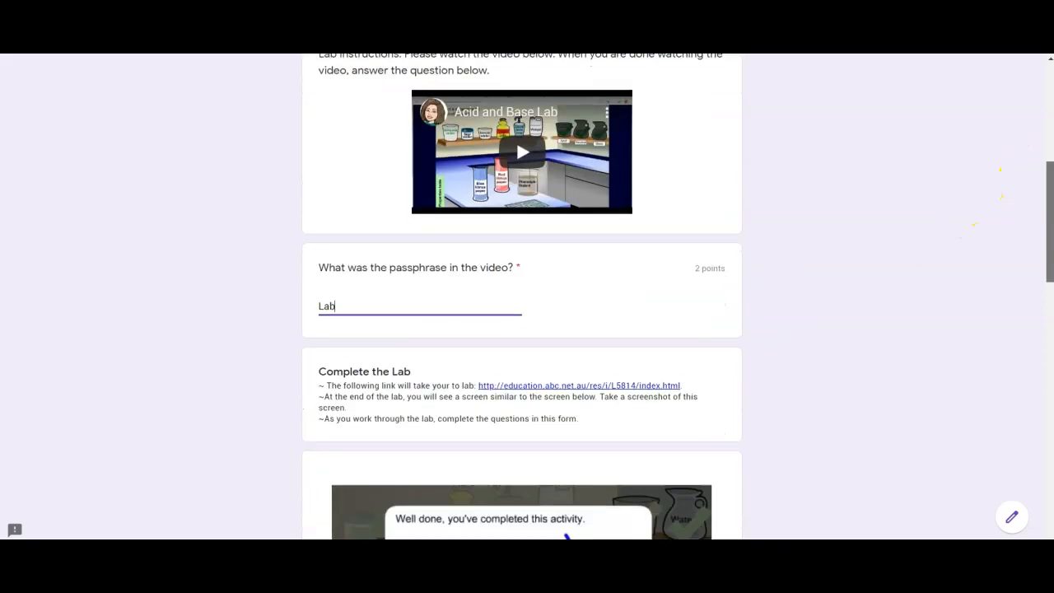
click(454, 322)
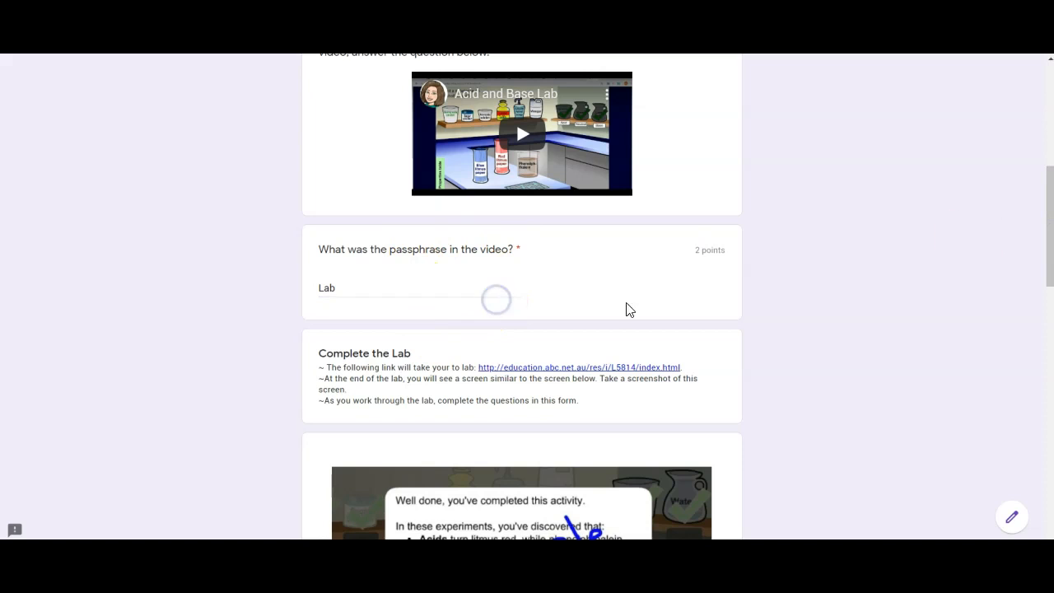
drag(1047, 200, 1046, 217)
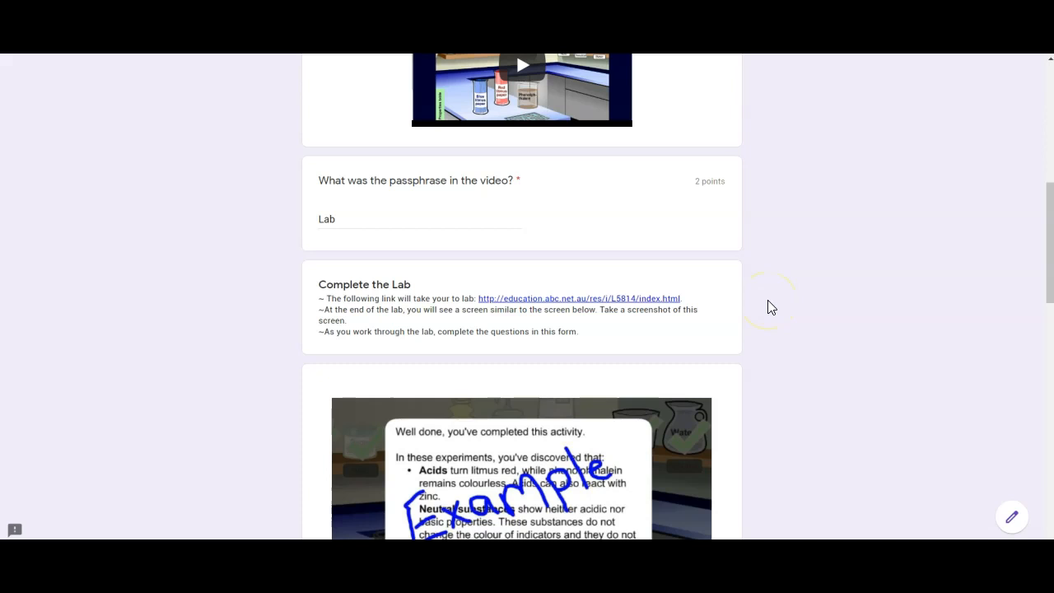
click(1049, 216)
drag(1049, 216, 1048, 317)
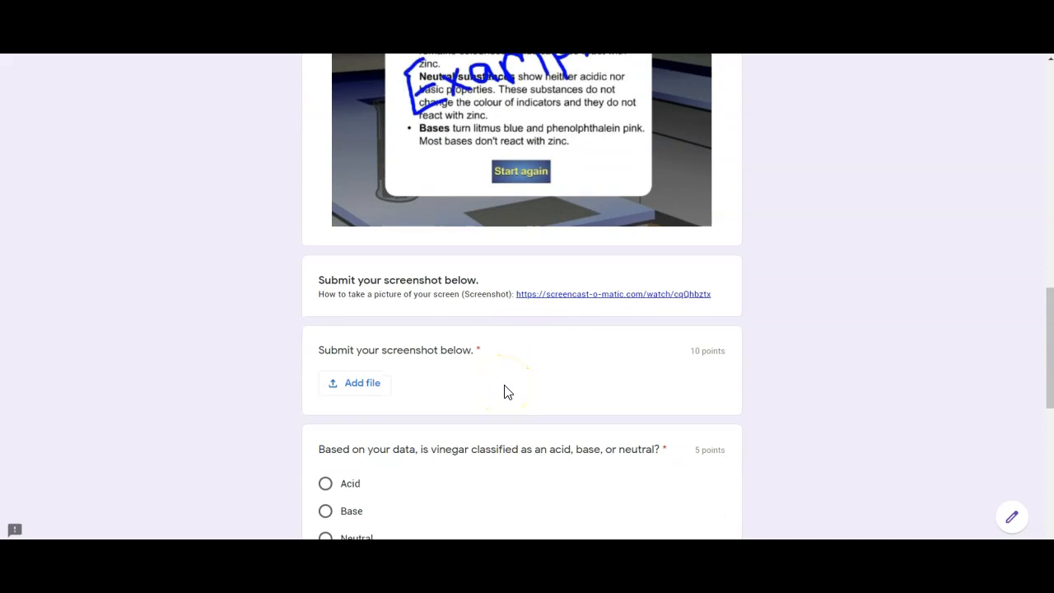
- Upload Capture.PNG from the computer as the screenshot question's answer
click(381, 382)
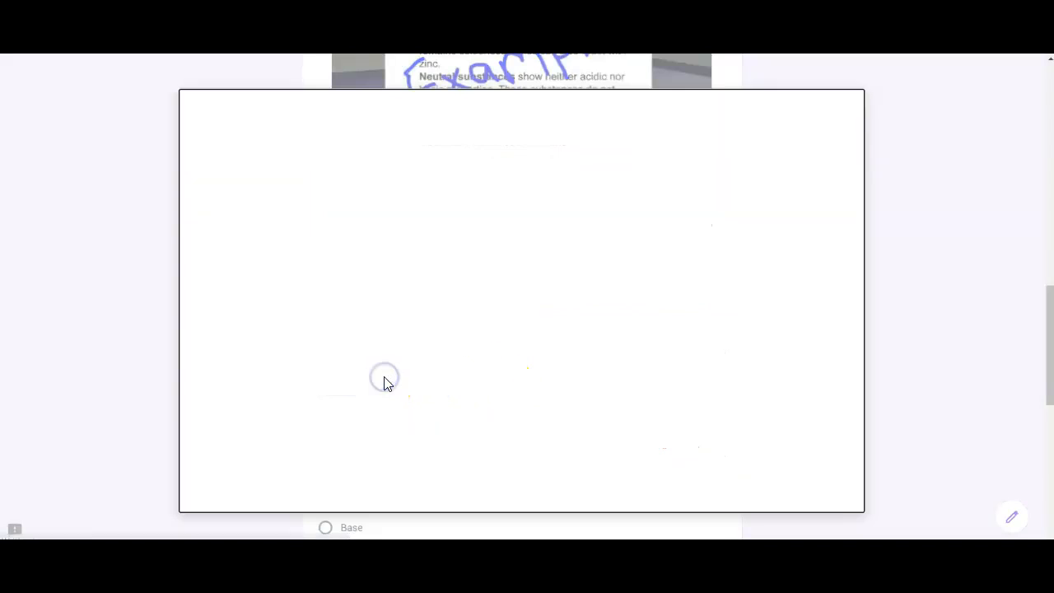
click(508, 316)
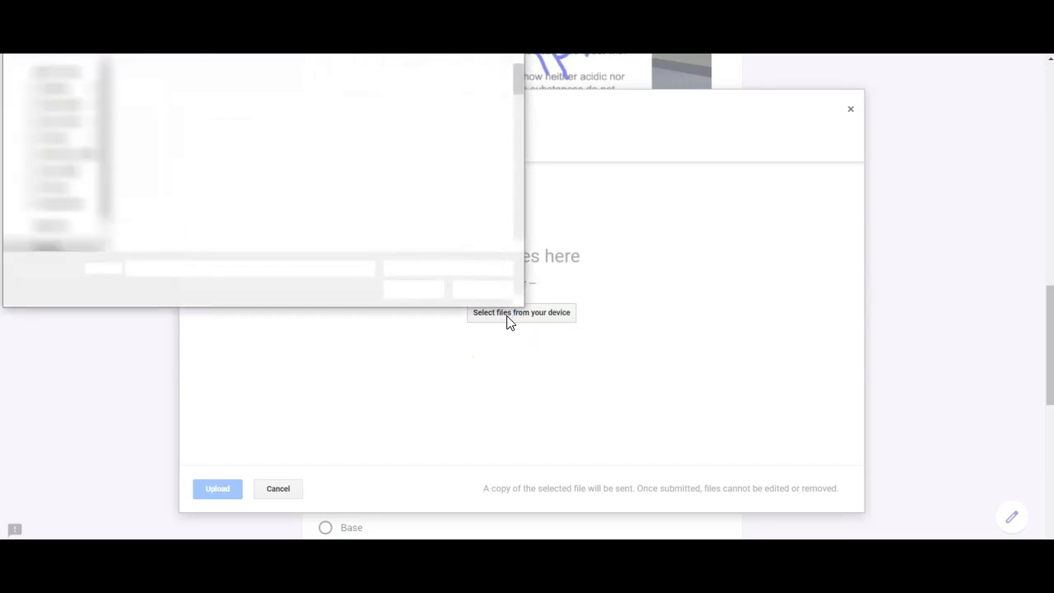
text(captu)
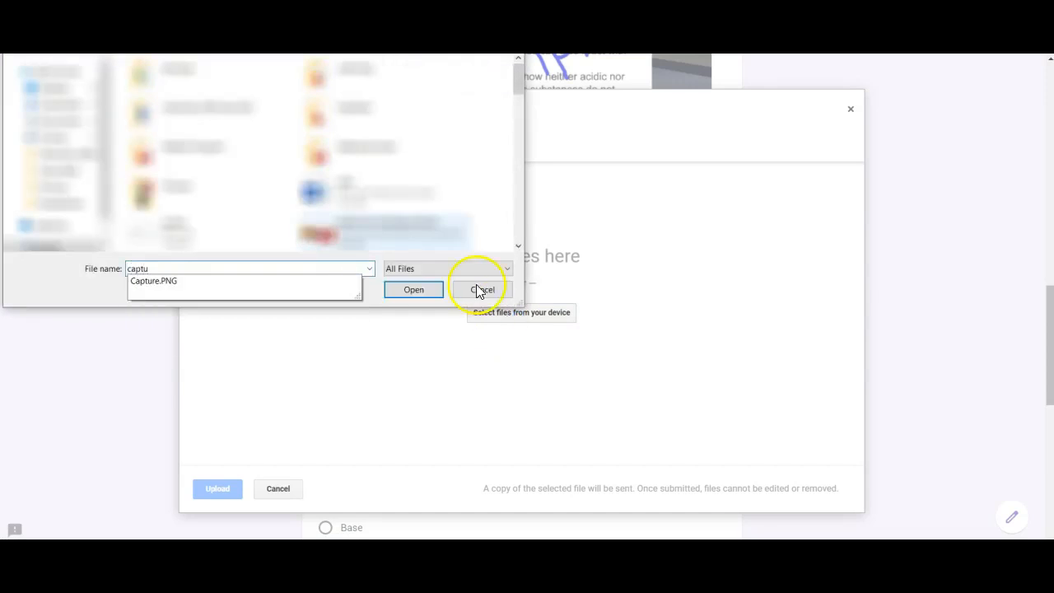
click(269, 282)
click(411, 292)
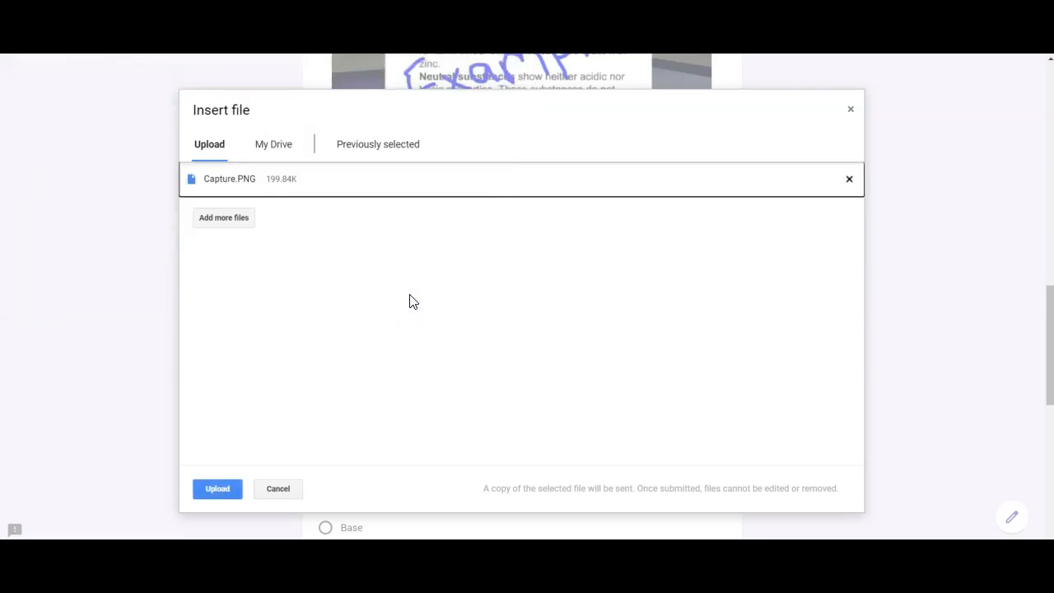
click(216, 490)
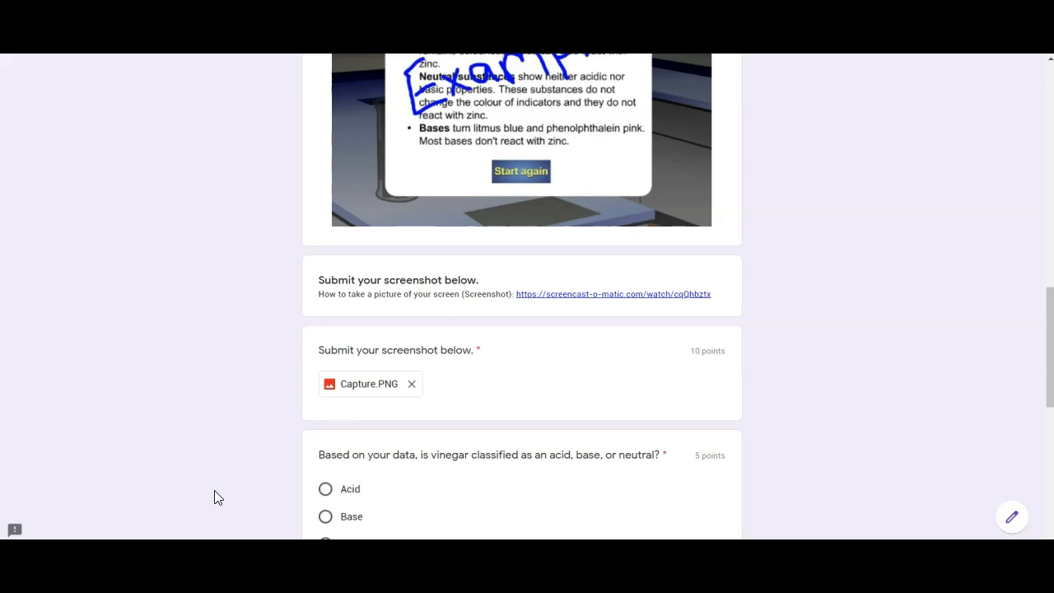
- Classify vinegar as Acid and try submitting with N/A as the baking soda answer
drag(1050, 369, 1049, 452)
click(326, 143)
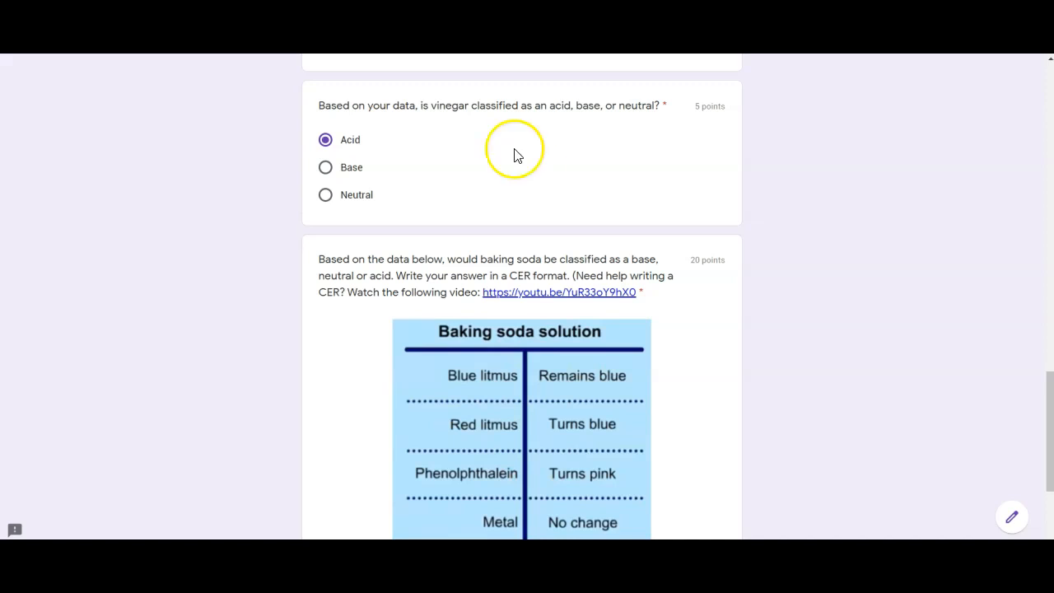
click(1049, 387)
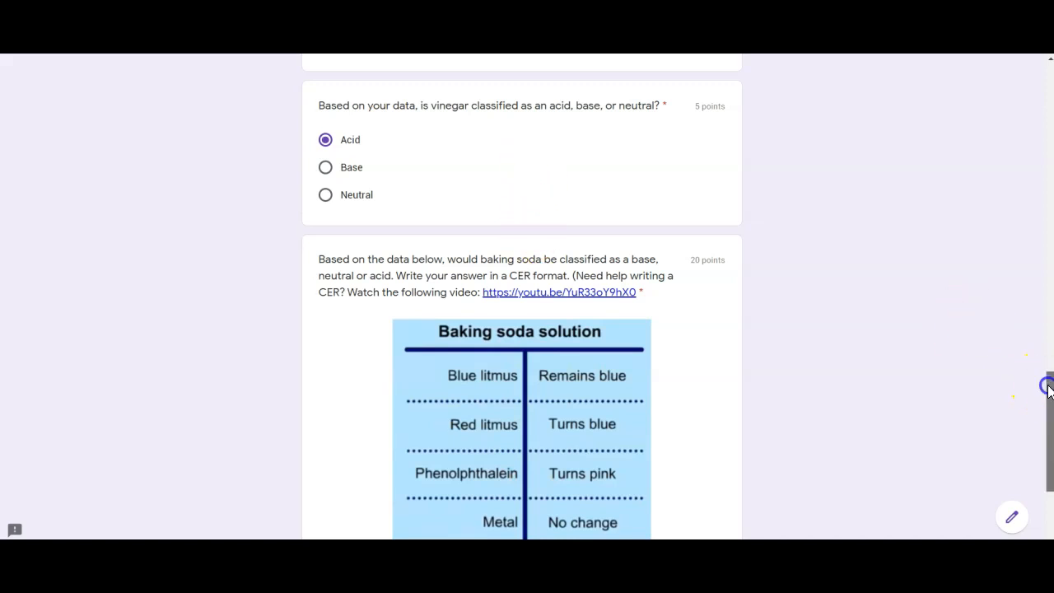
drag(1049, 387, 1040, 453)
click(349, 384)
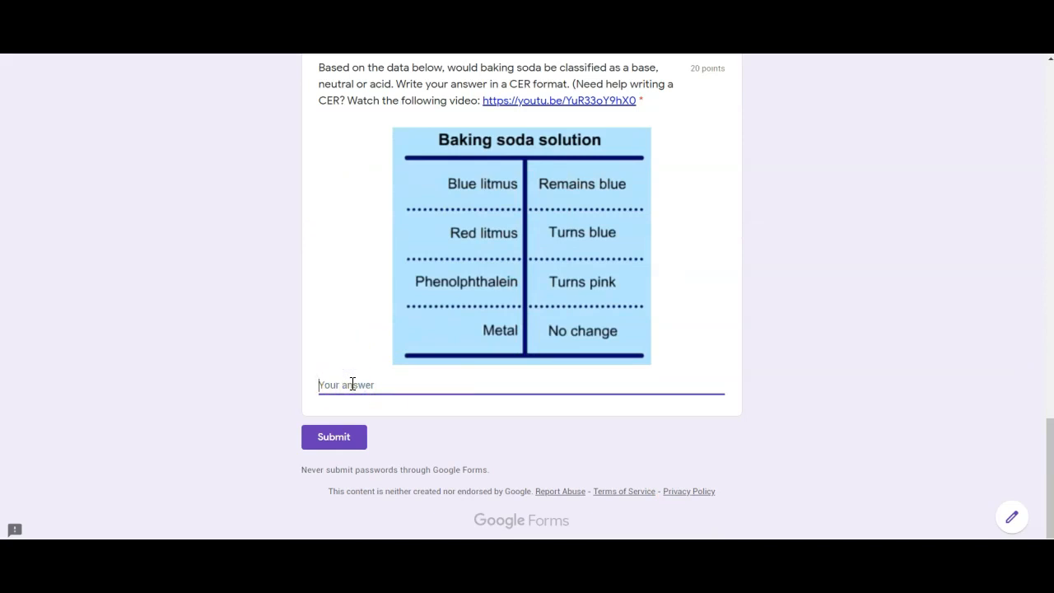
text(N/A)
click(344, 444)
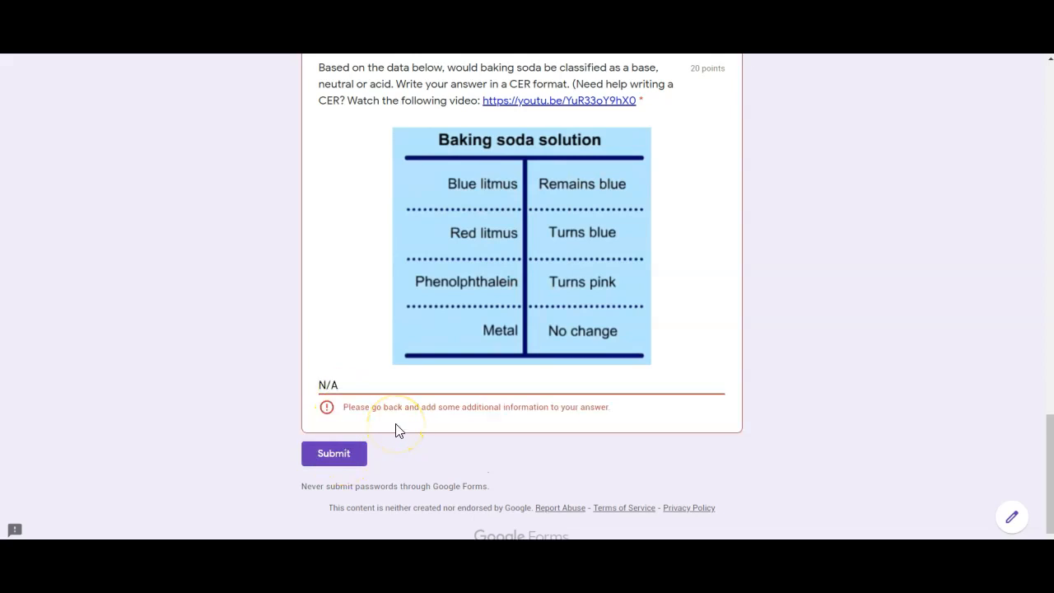
- Replace N/A with 'They have to give more information.' and submit the lab
drag(353, 384, 270, 385)
text(They have to g)
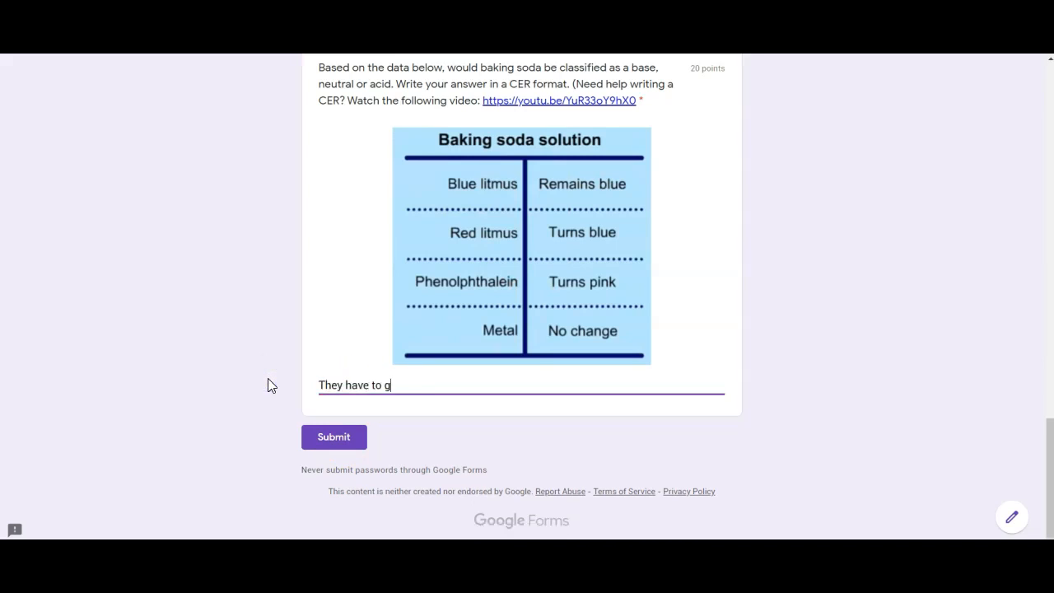
text(ive more informatio)
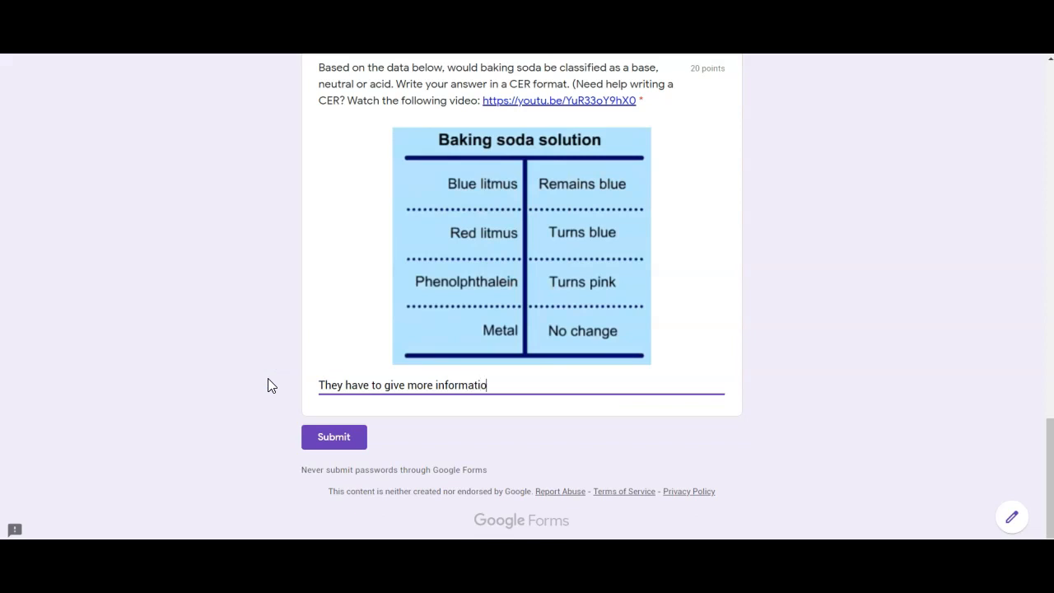
text(n.)
click(335, 439)
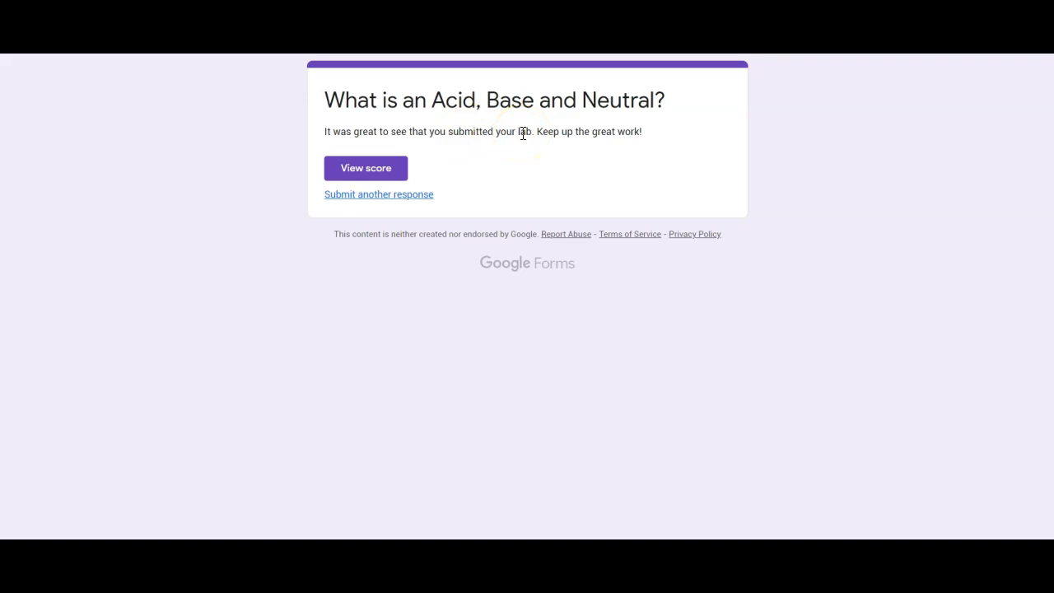
- View the 7/37 score and scroll through the graded lab form
click(384, 168)
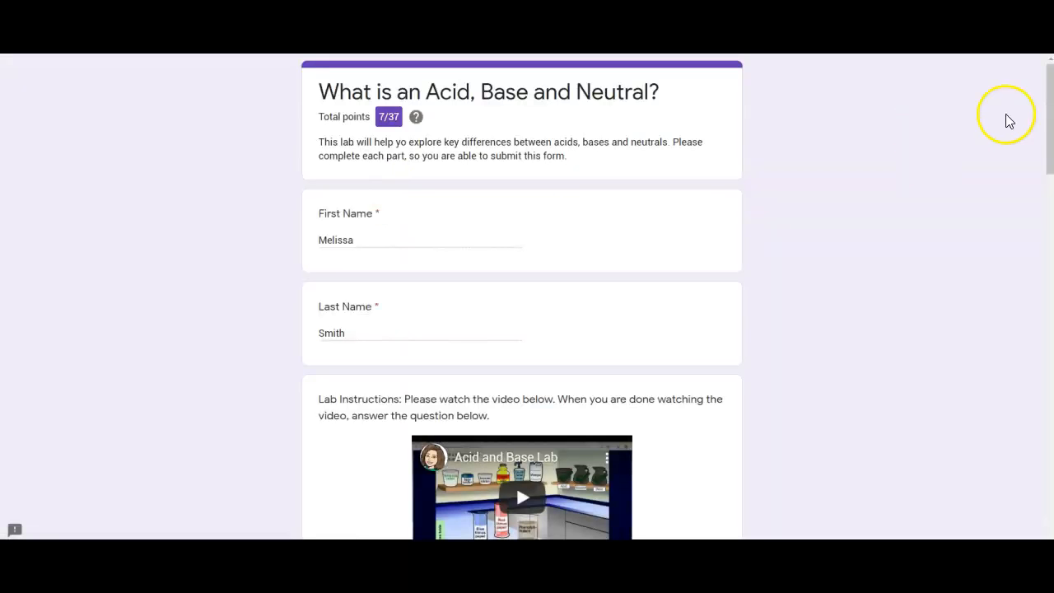
drag(1049, 109, 1030, 518)
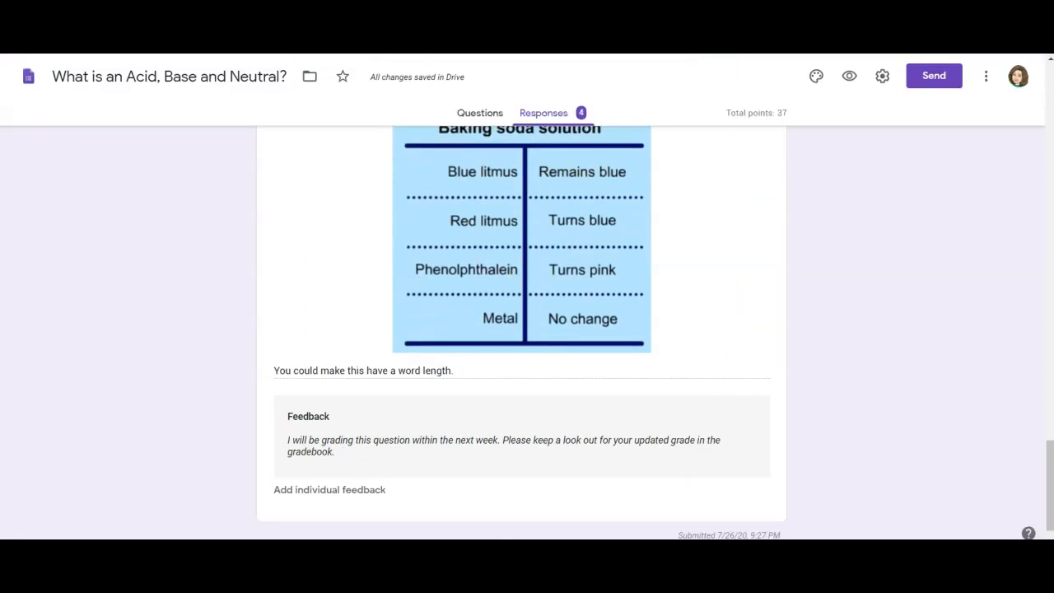
- Award 1 point for the screenshot question and 2 points for the baking soda answer
click(548, 121)
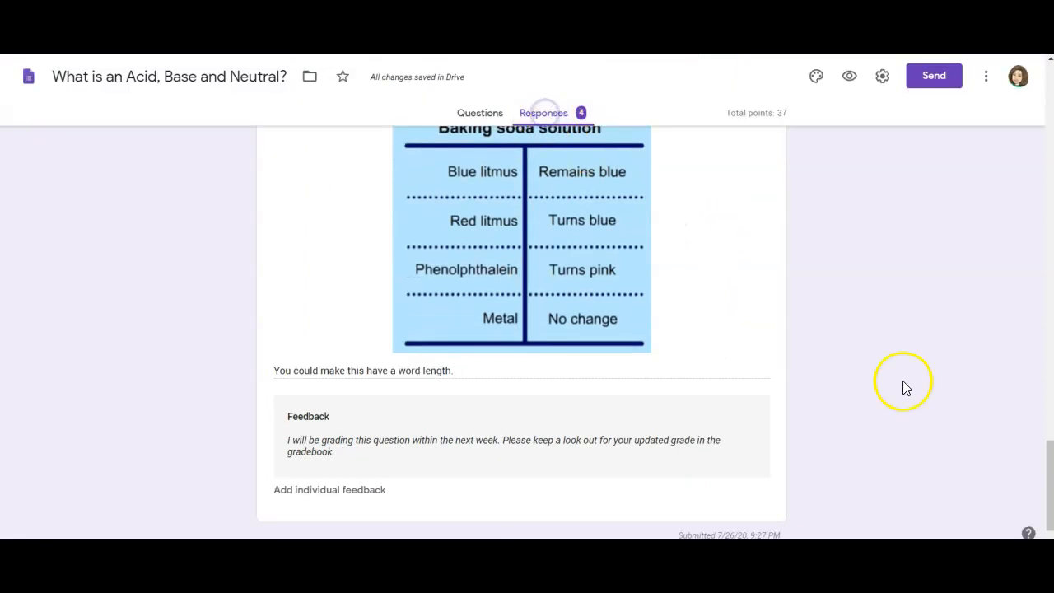
drag(1049, 453, 1046, 115)
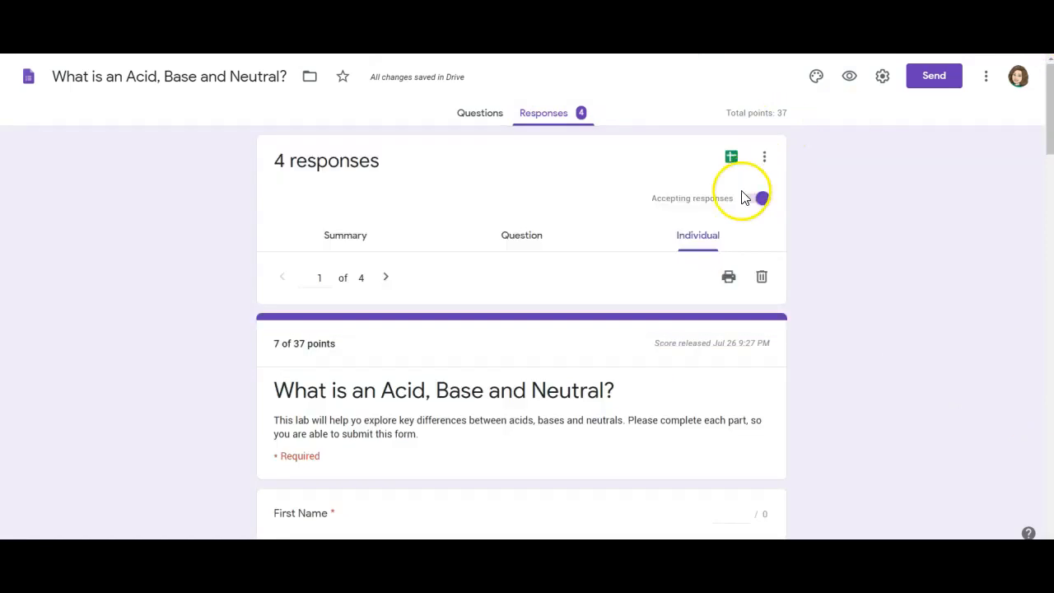
click(705, 238)
drag(1049, 124, 1036, 348)
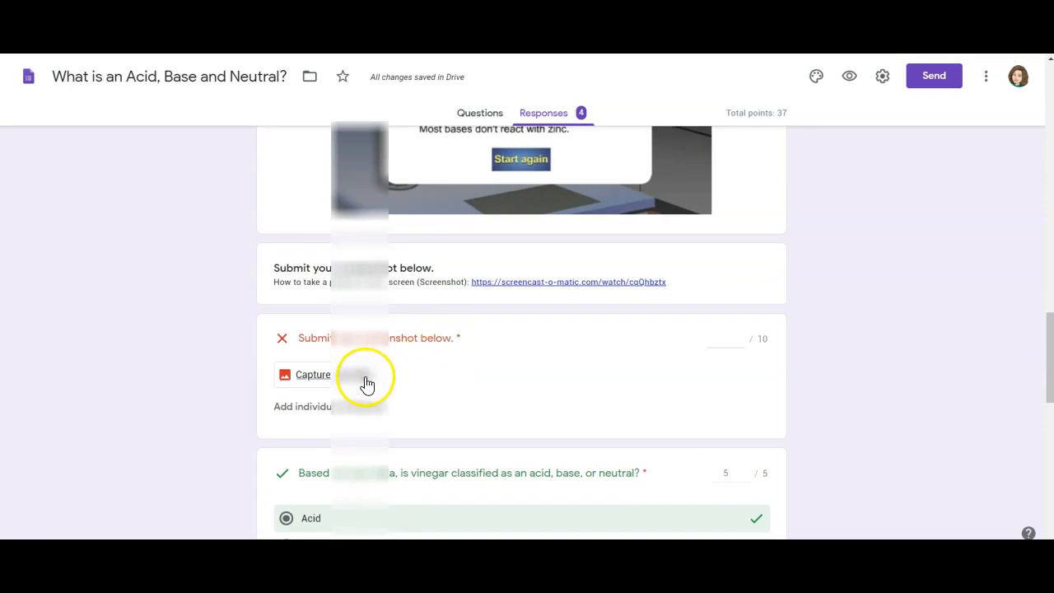
click(733, 344)
text(1)
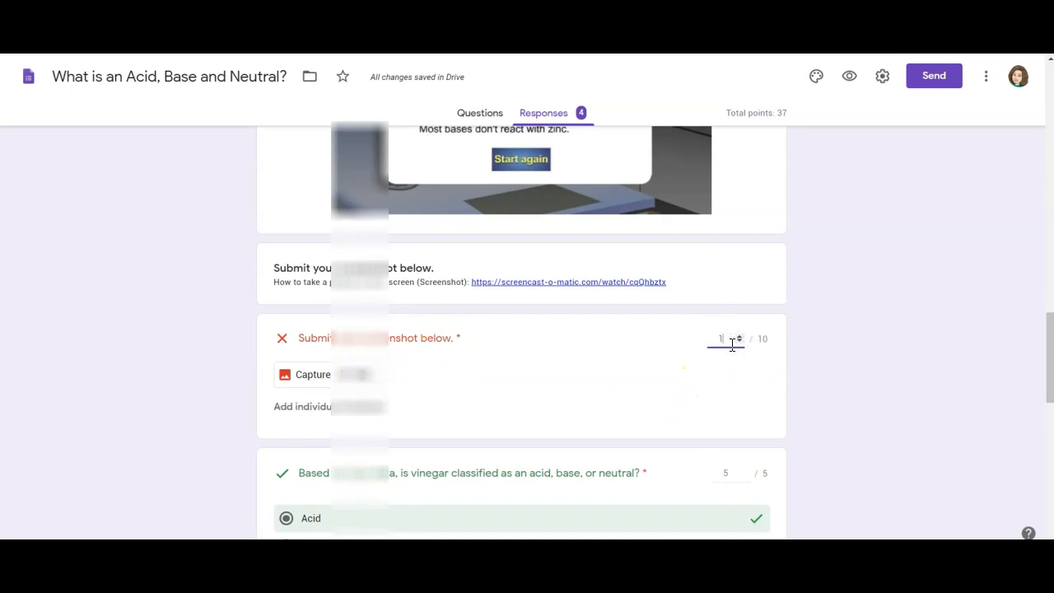
drag(1050, 341, 1051, 481)
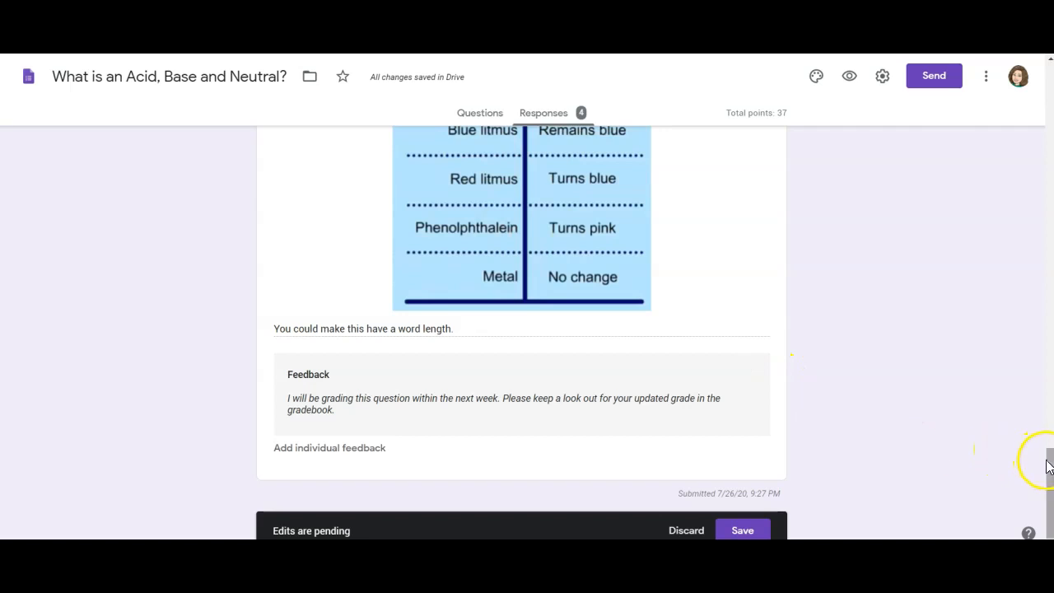
scroll(1047, 458, up, 3)
click(727, 222)
text(20)
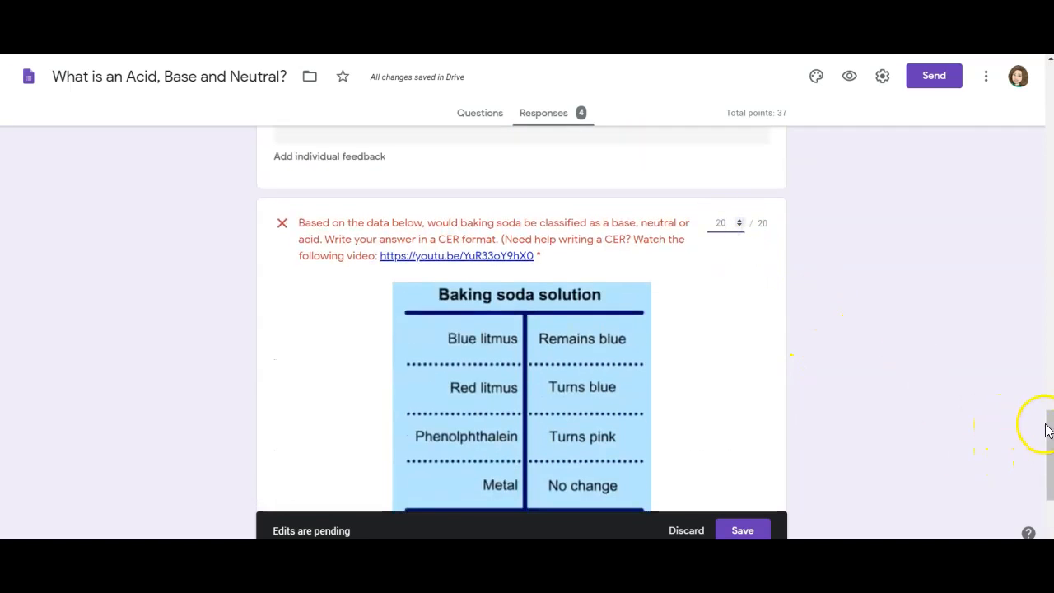
- Replace the response's individual feedback with 'different feedback' and save it
drag(1049, 427, 1041, 495)
click(315, 454)
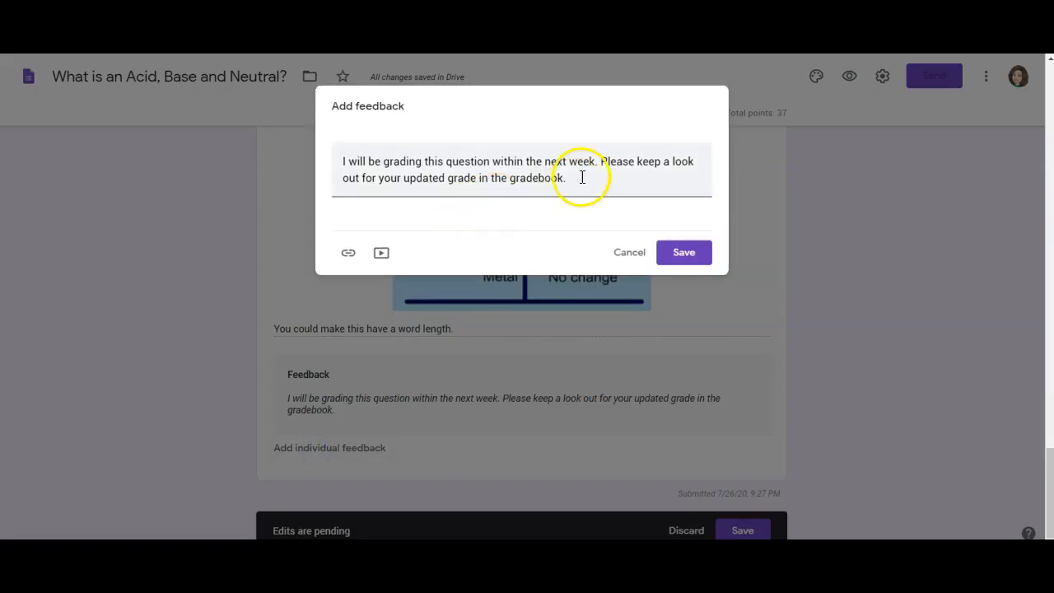
drag(584, 174, 126, 164)
text(I)
key(BackSpace)
text(different feedback)
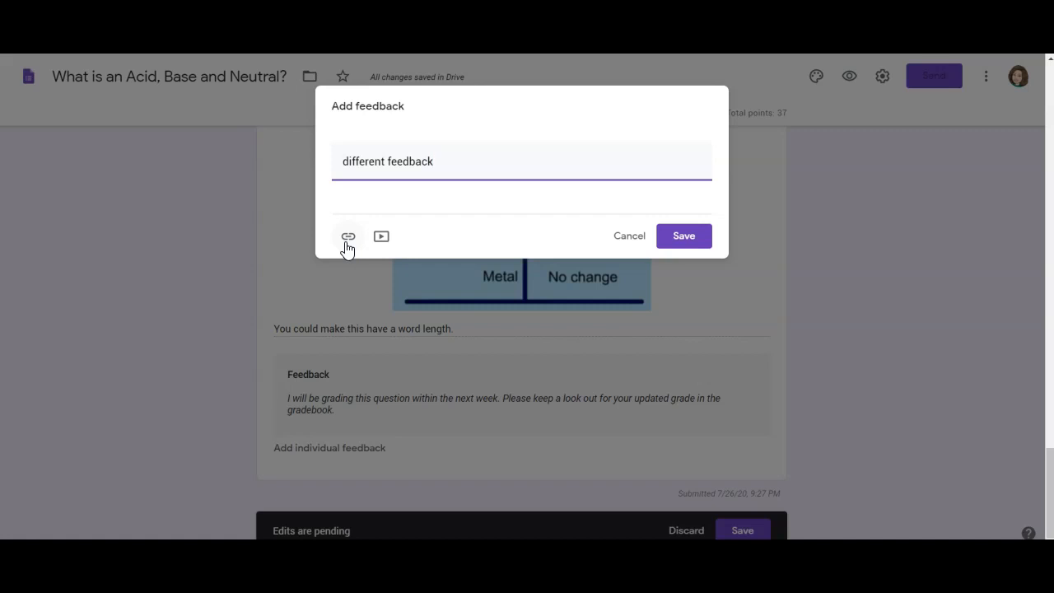
click(684, 241)
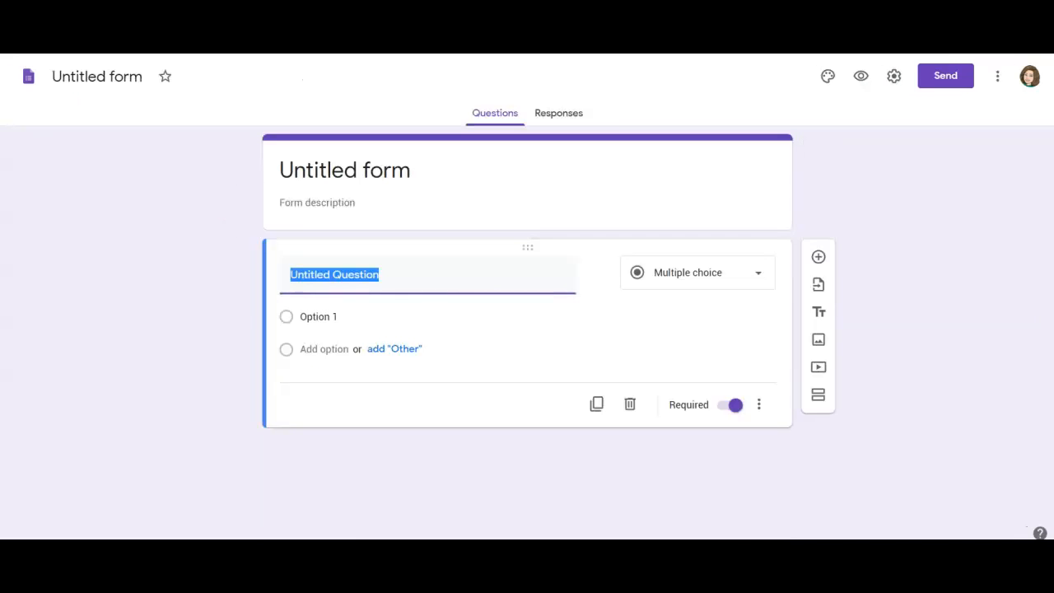
- Title the form 'Title' with the description 'Instructions'
click(328, 171)
text(Title)
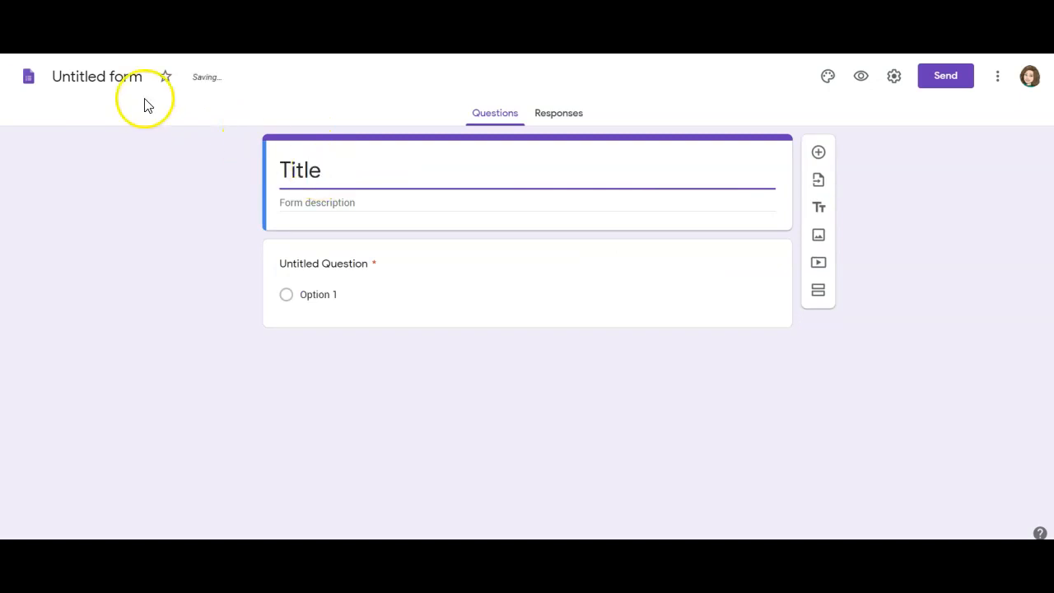
click(123, 78)
click(332, 204)
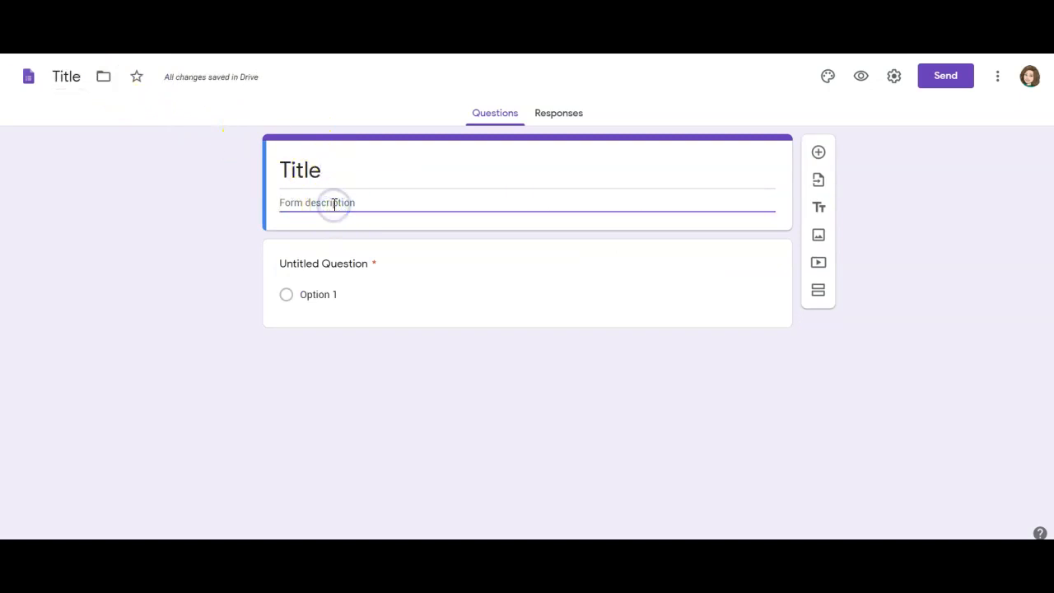
text(Instruc)
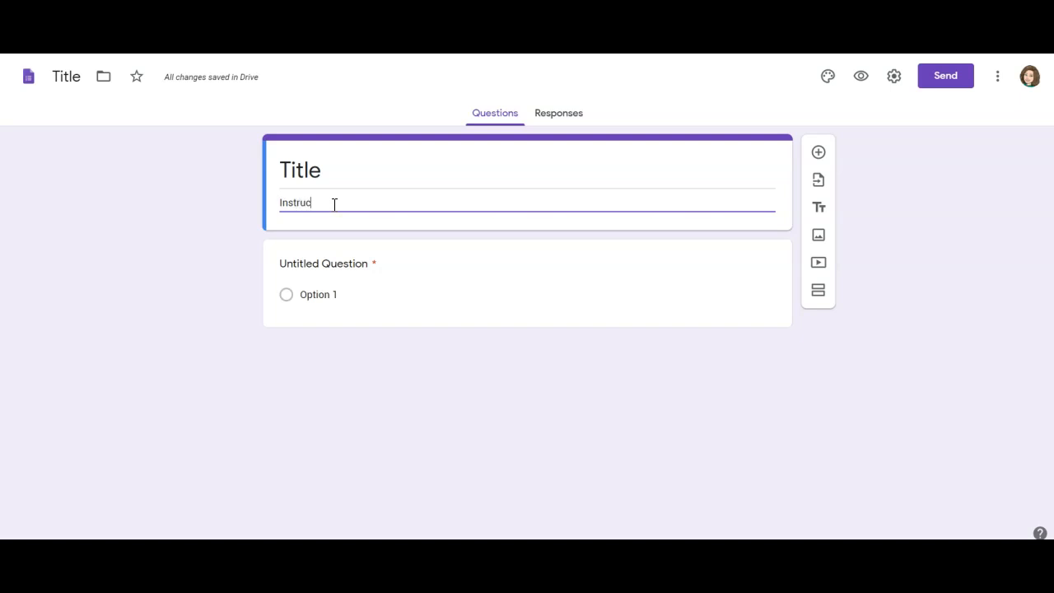
- Add a second question and a new section, and give the first question an Option 2
click(324, 264)
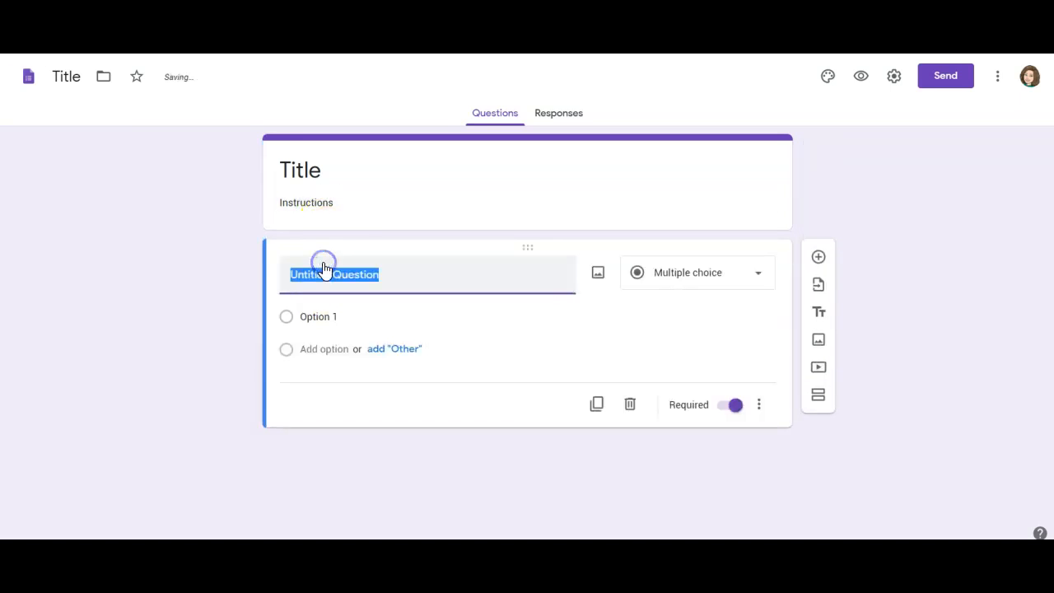
click(819, 256)
click(323, 261)
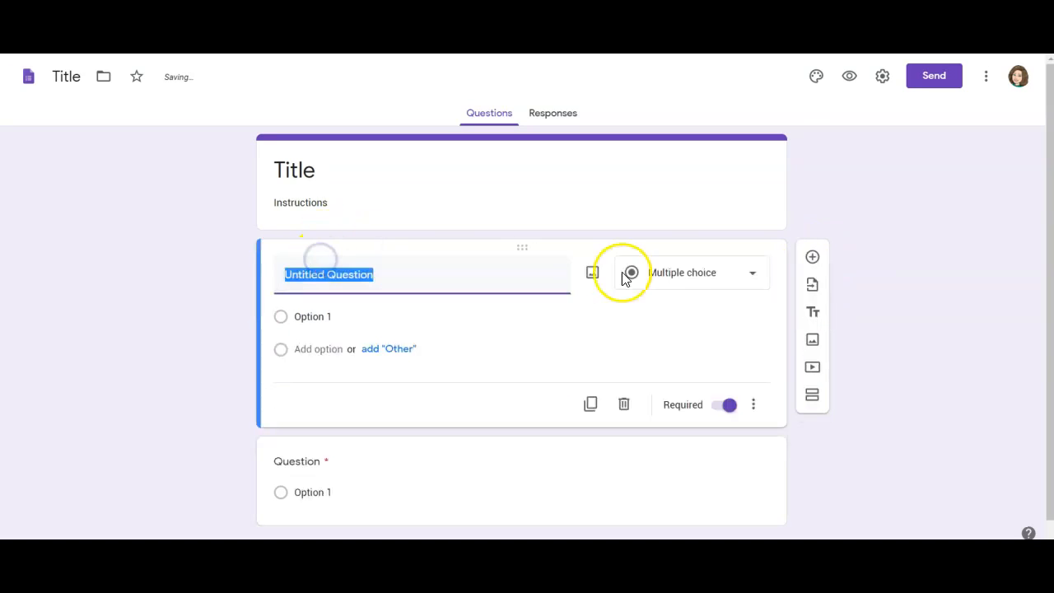
click(715, 281)
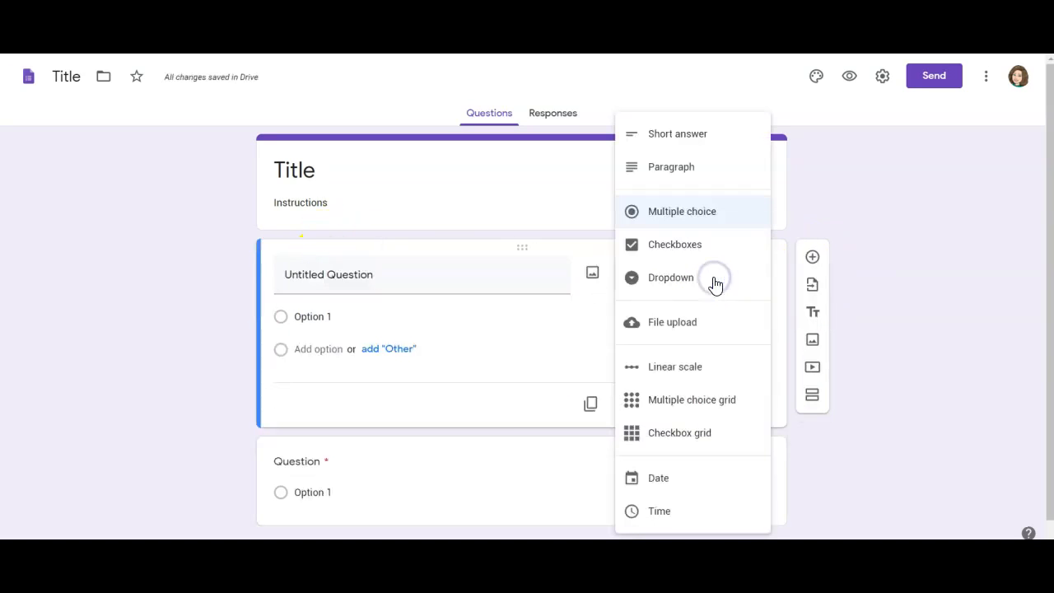
click(420, 285)
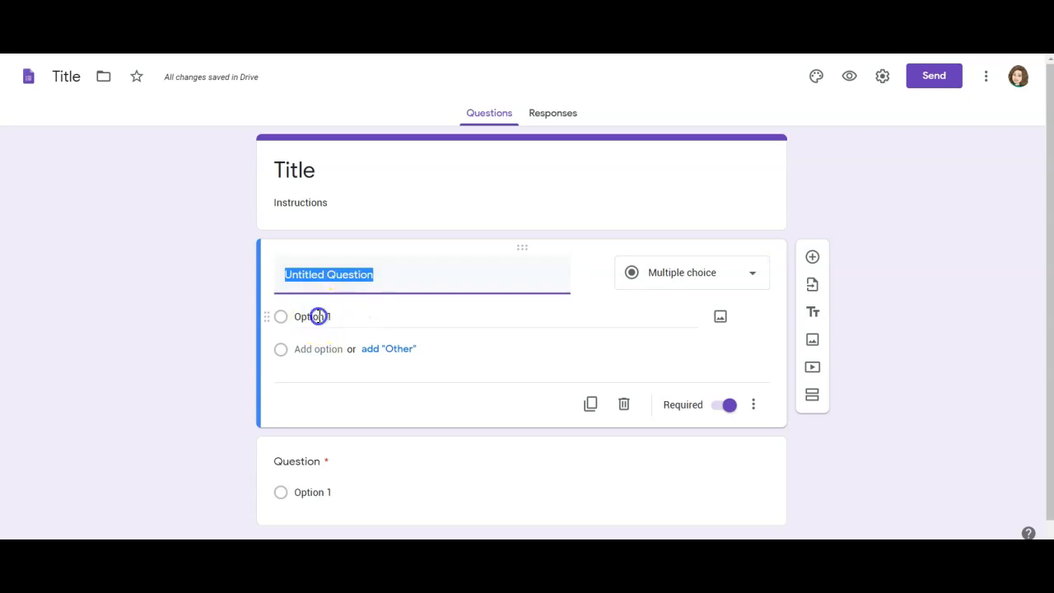
click(318, 349)
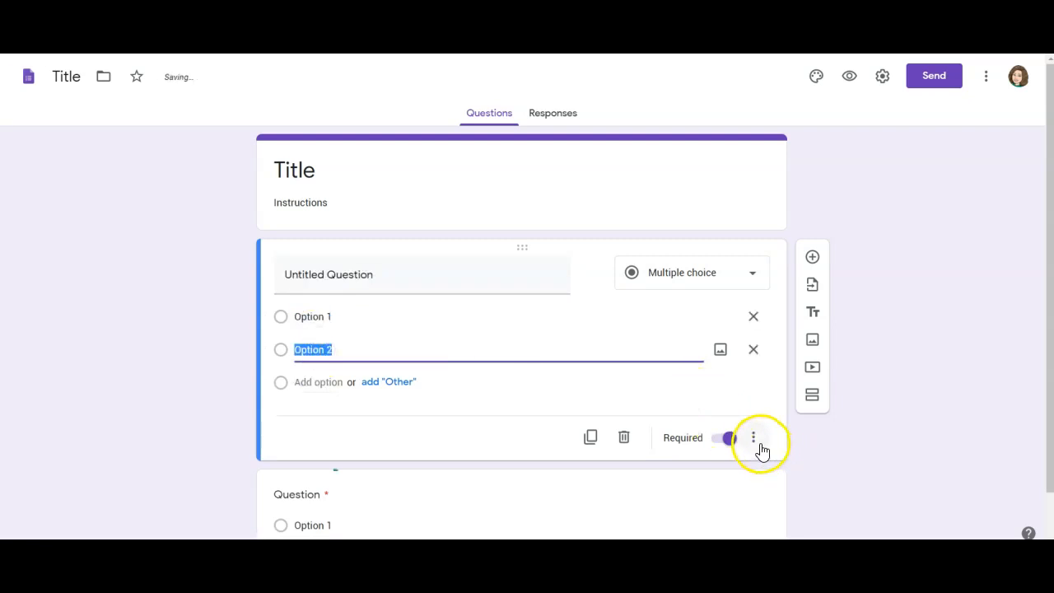
click(813, 399)
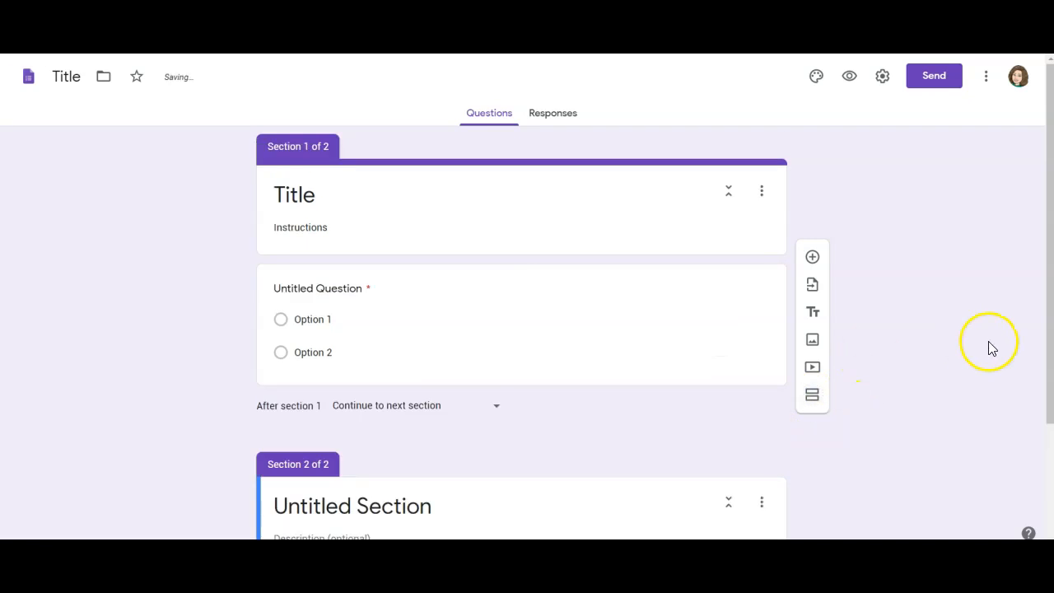
- Turn on 'Go to section based on answer' and send Option 1 to section 2
click(519, 359)
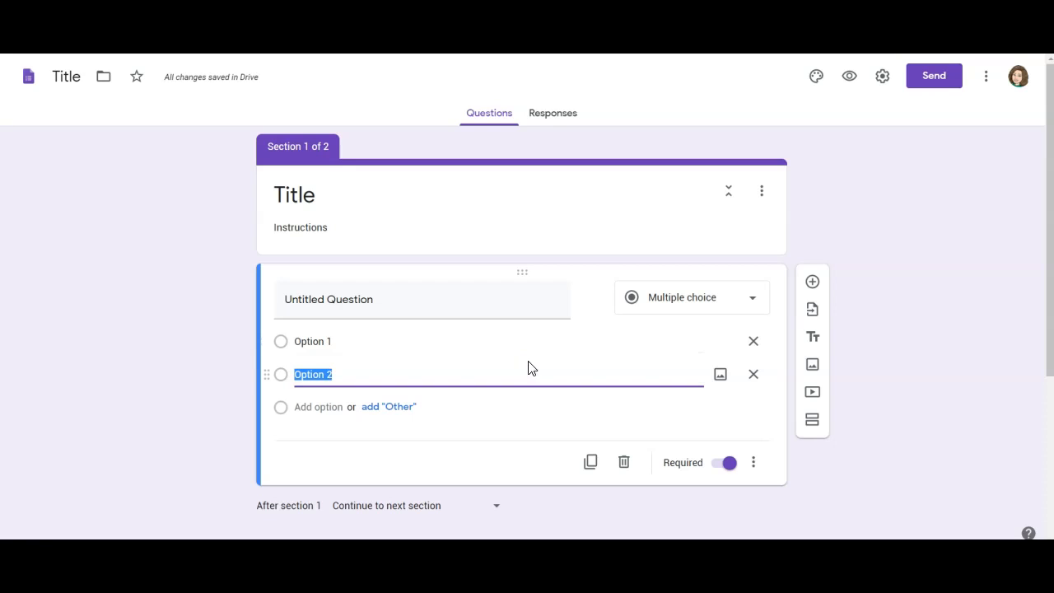
click(757, 463)
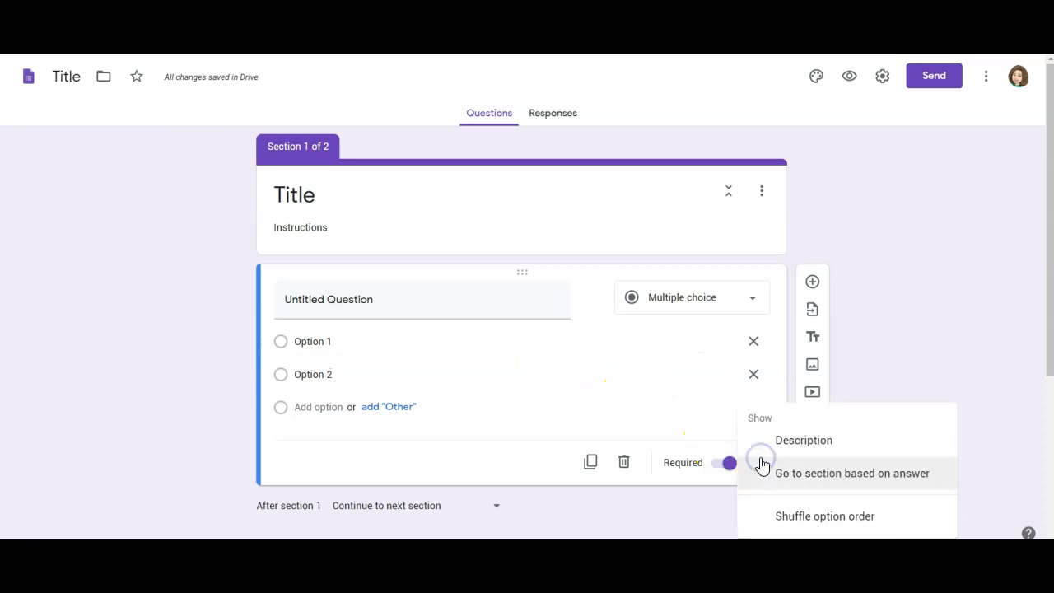
click(809, 474)
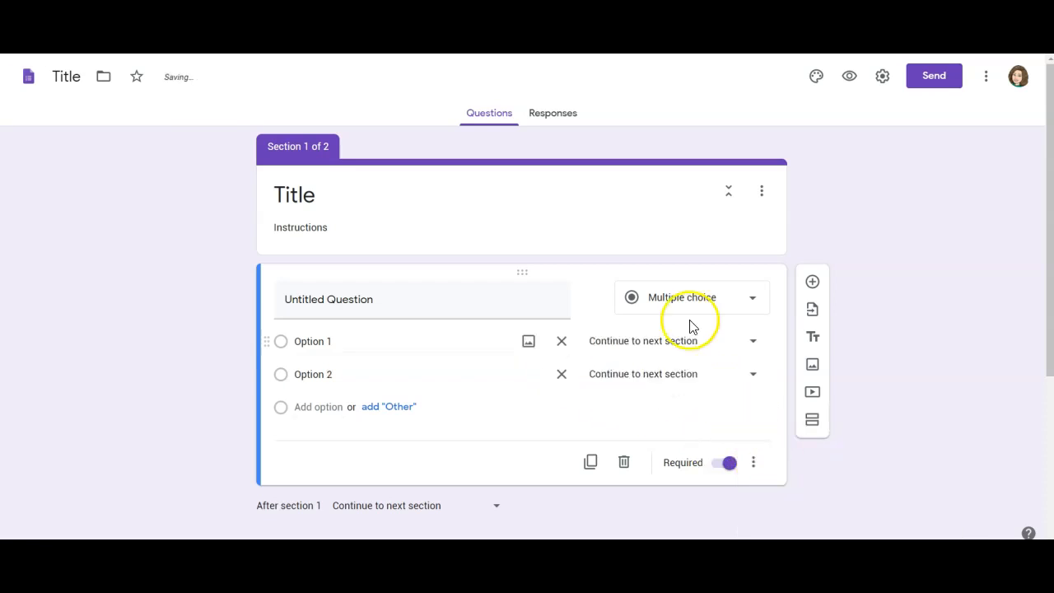
click(680, 345)
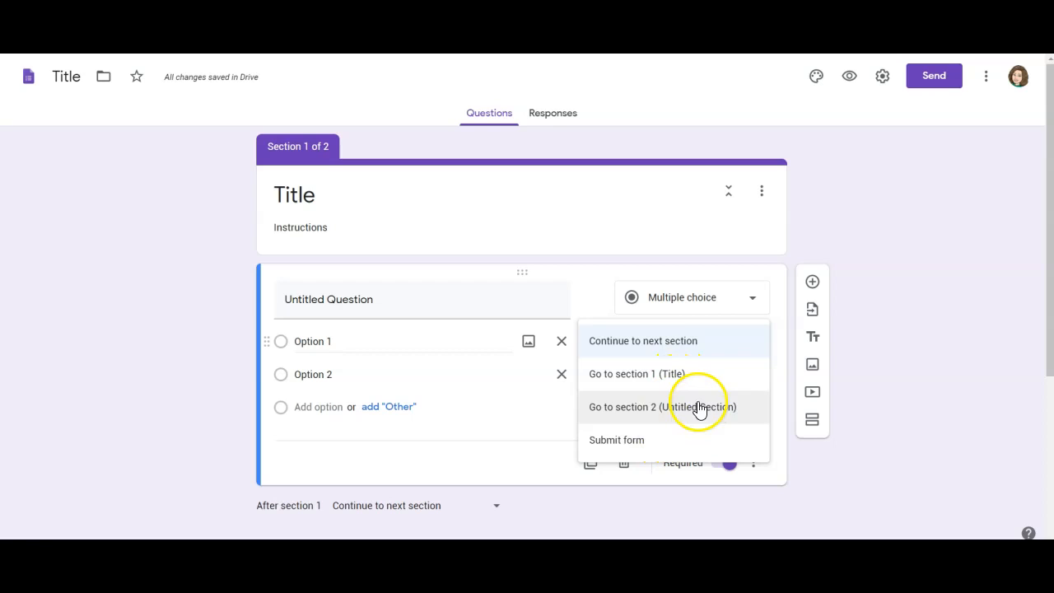
click(689, 410)
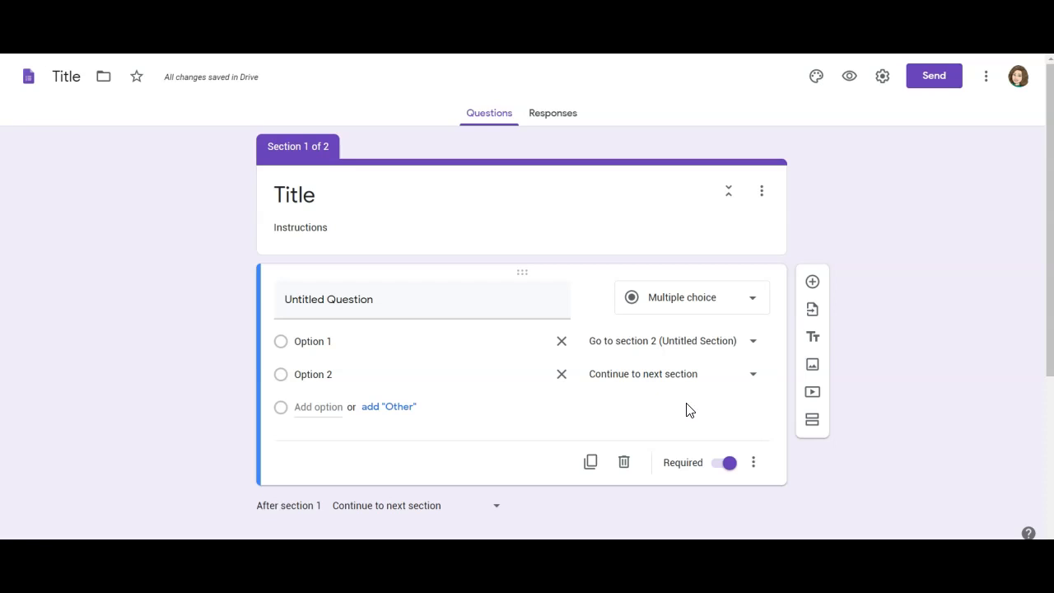
click(698, 309)
- Make the first question a Short answer with response validation turned on
click(697, 141)
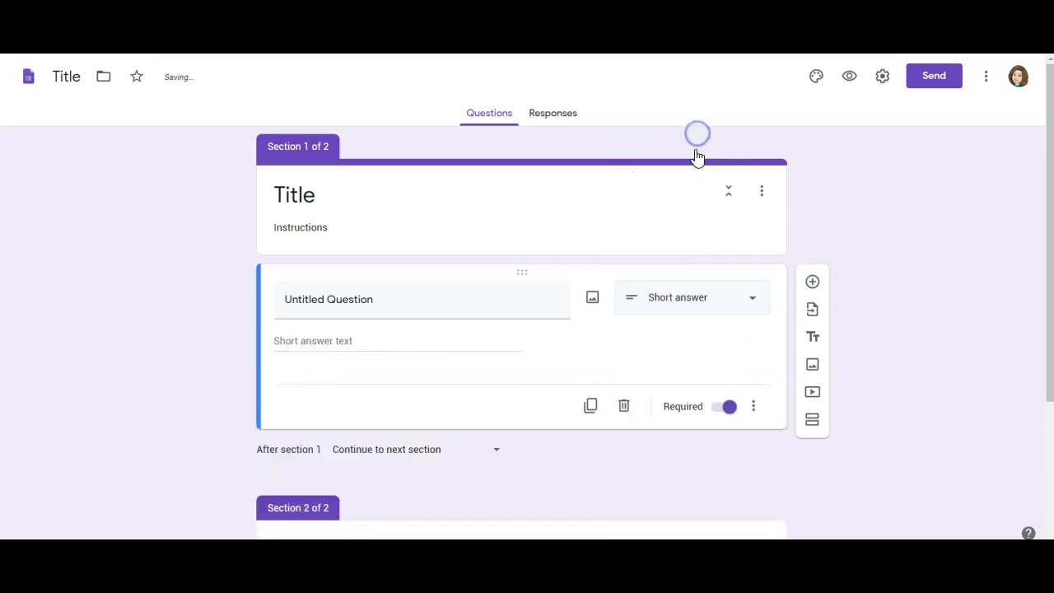
right_click(755, 407)
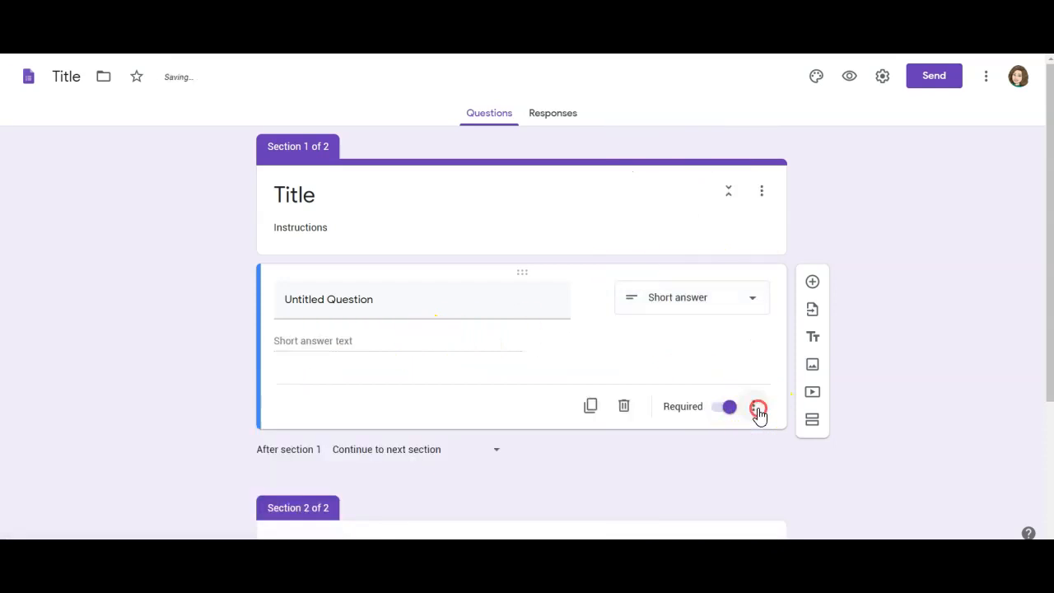
right_click(757, 410)
right_click(758, 409)
click(757, 409)
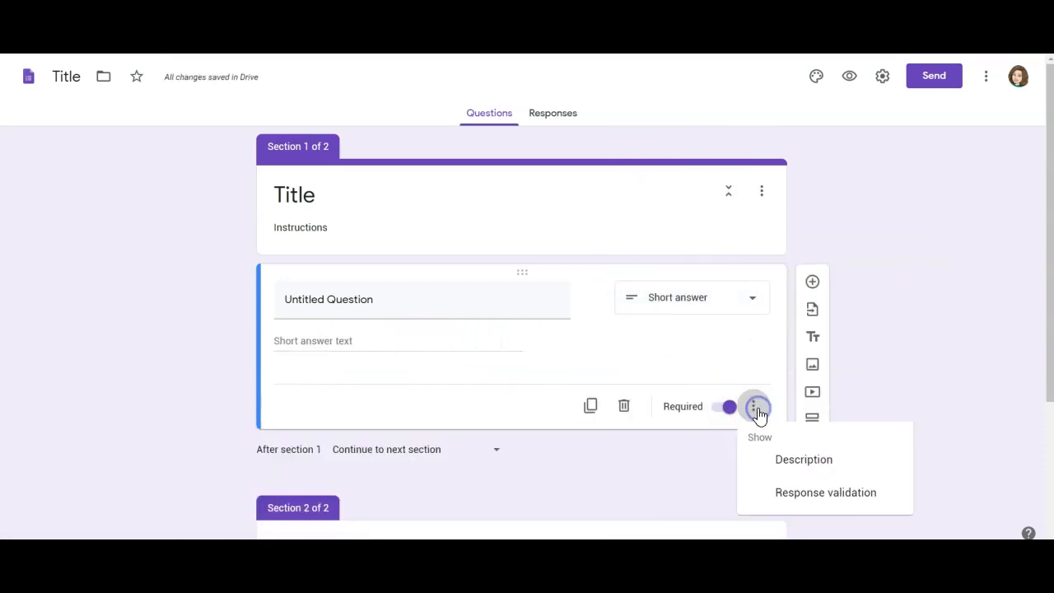
click(819, 494)
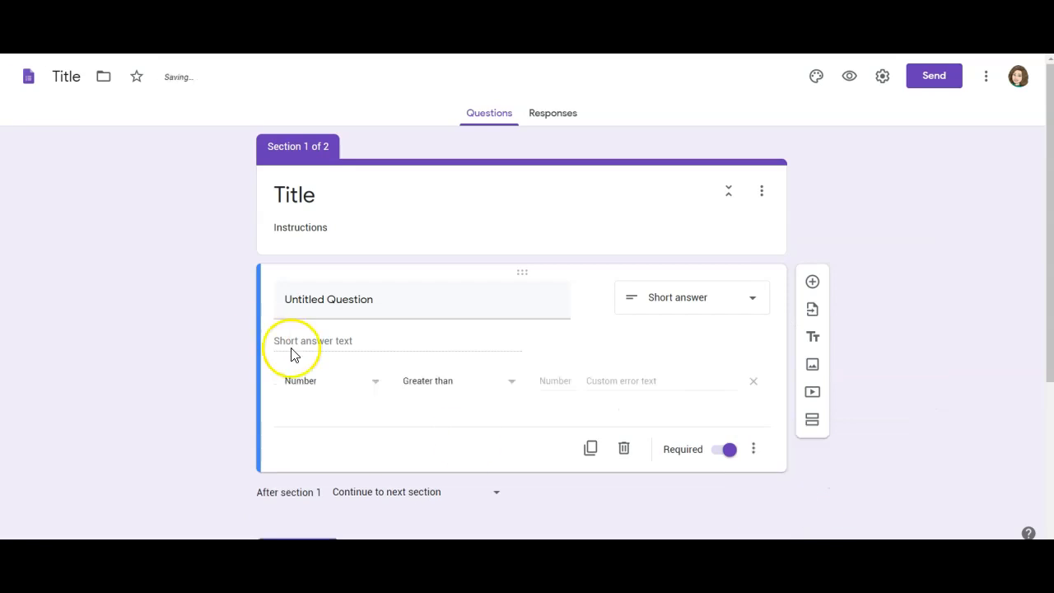
- Set the response validation to Text / Contains 'bob'
click(307, 384)
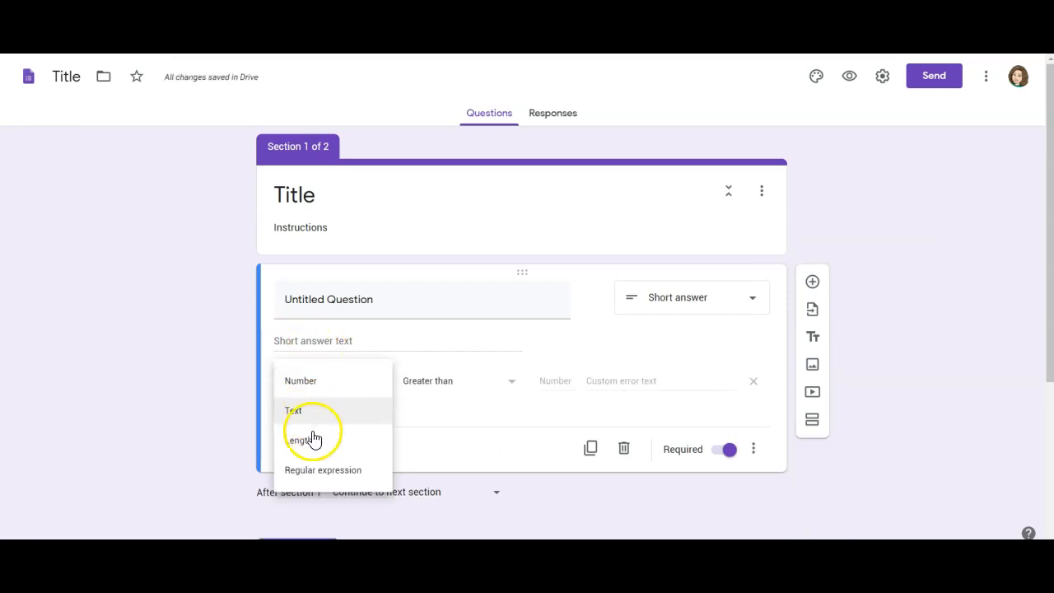
click(322, 409)
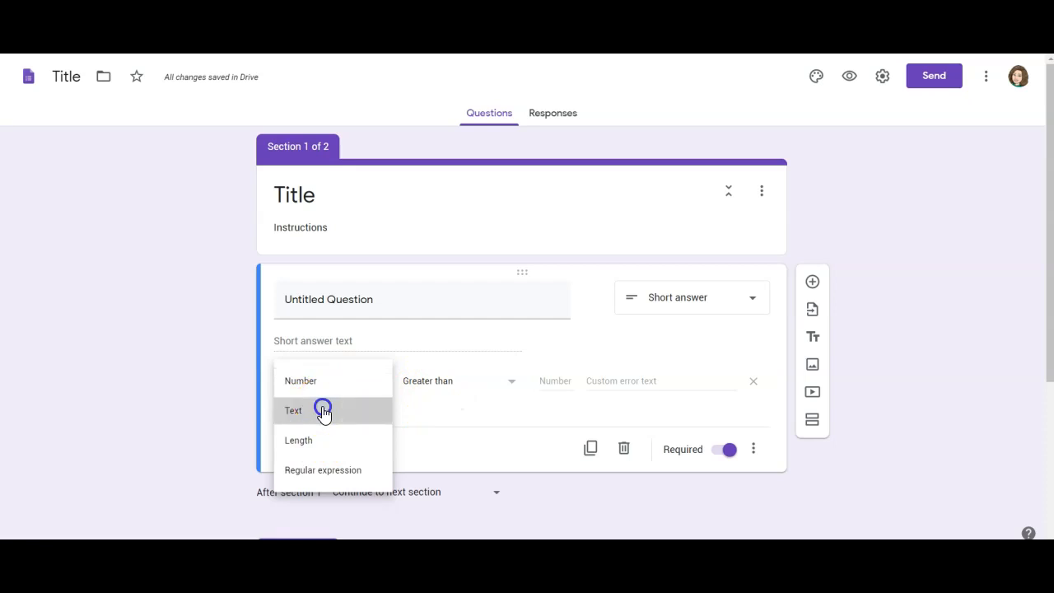
click(454, 382)
click(536, 380)
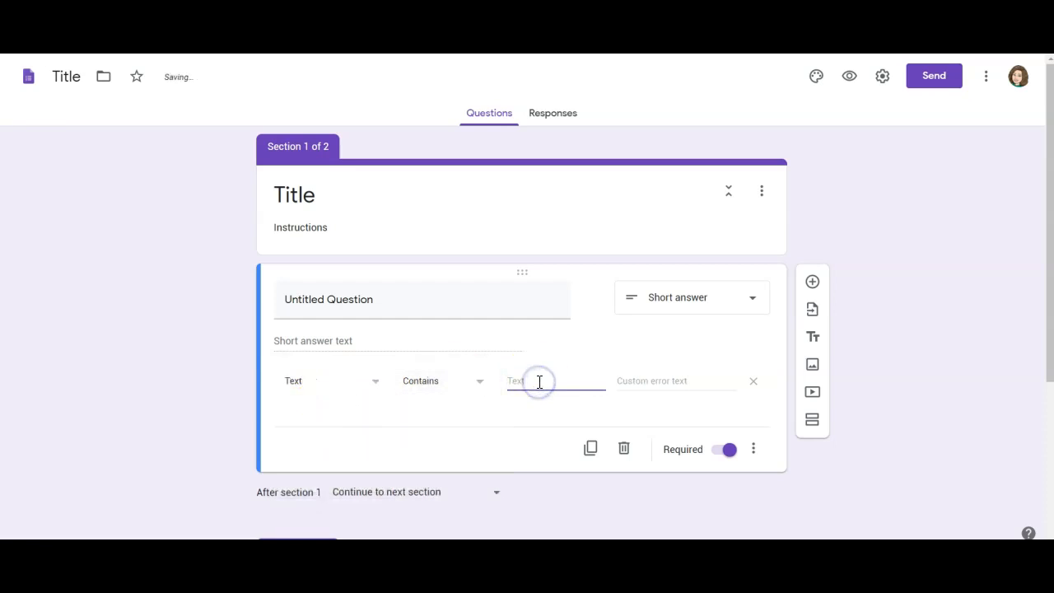
text(Bob)
drag(531, 381, 515, 381)
text(b)
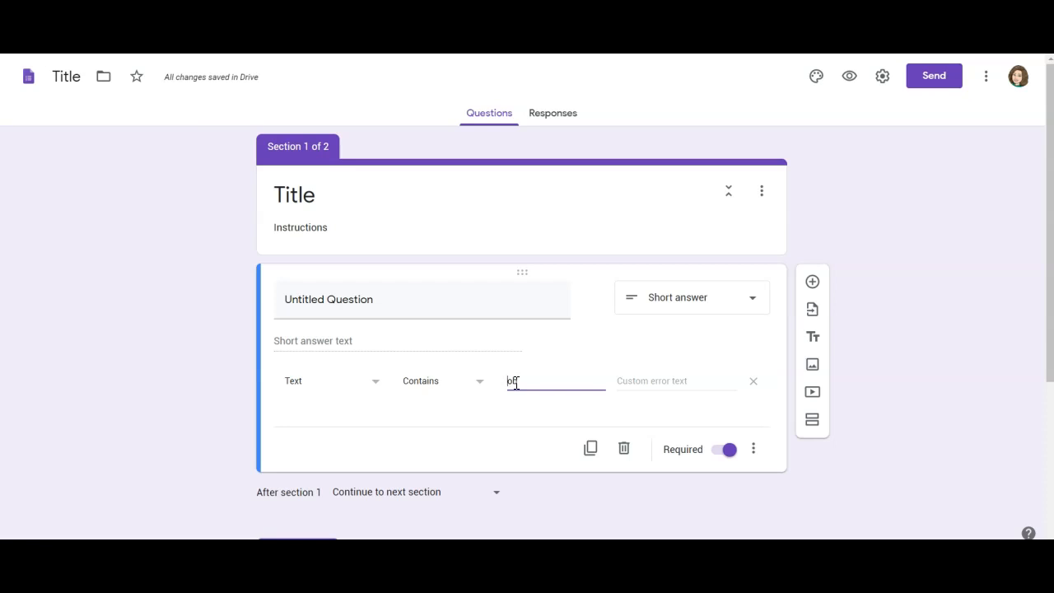
click(674, 384)
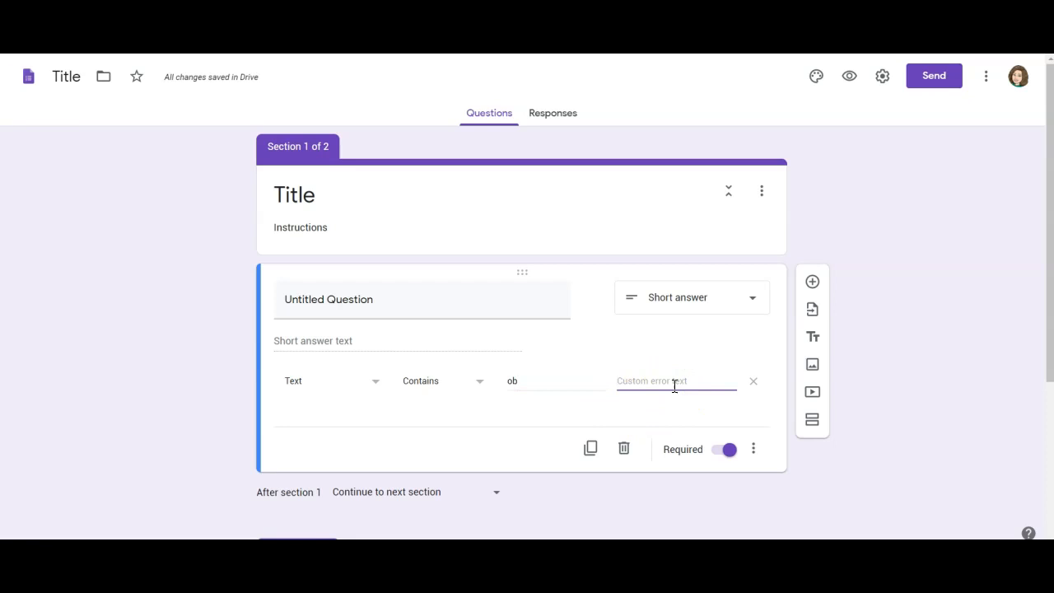
- Switch the validation to Number, then change the question to Paragraph
click(315, 390)
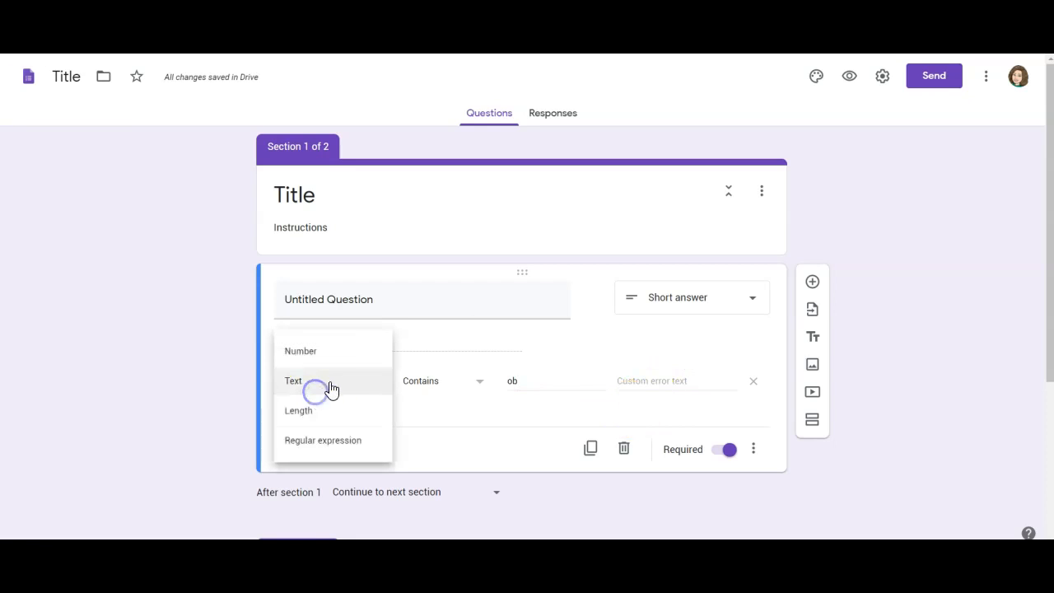
click(440, 383)
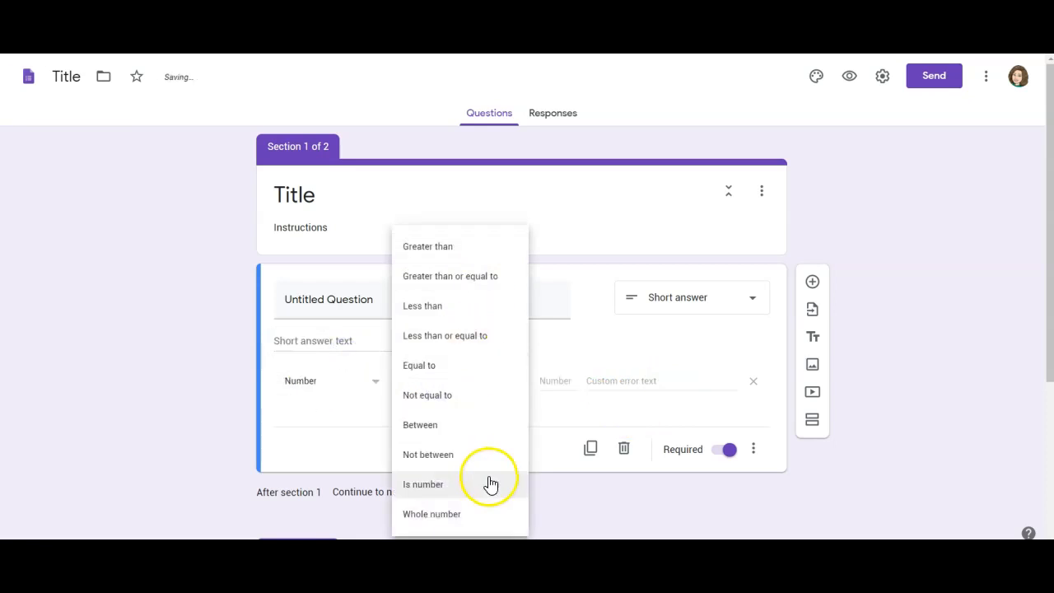
click(749, 300)
click(707, 167)
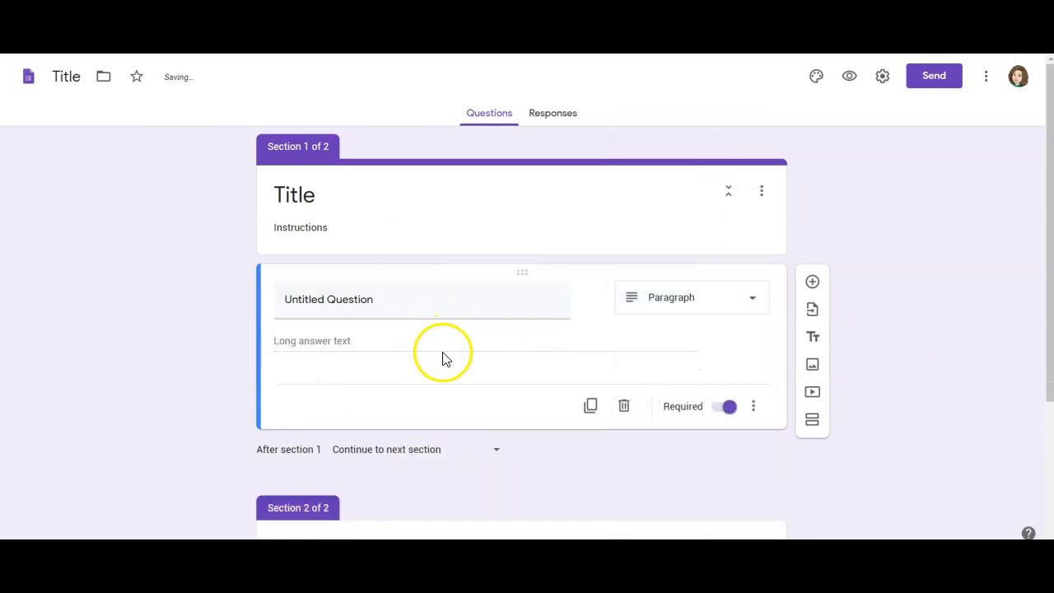
- Add length validation requiring a minimum of 1000 characters to the Paragraph question
click(751, 406)
click(811, 500)
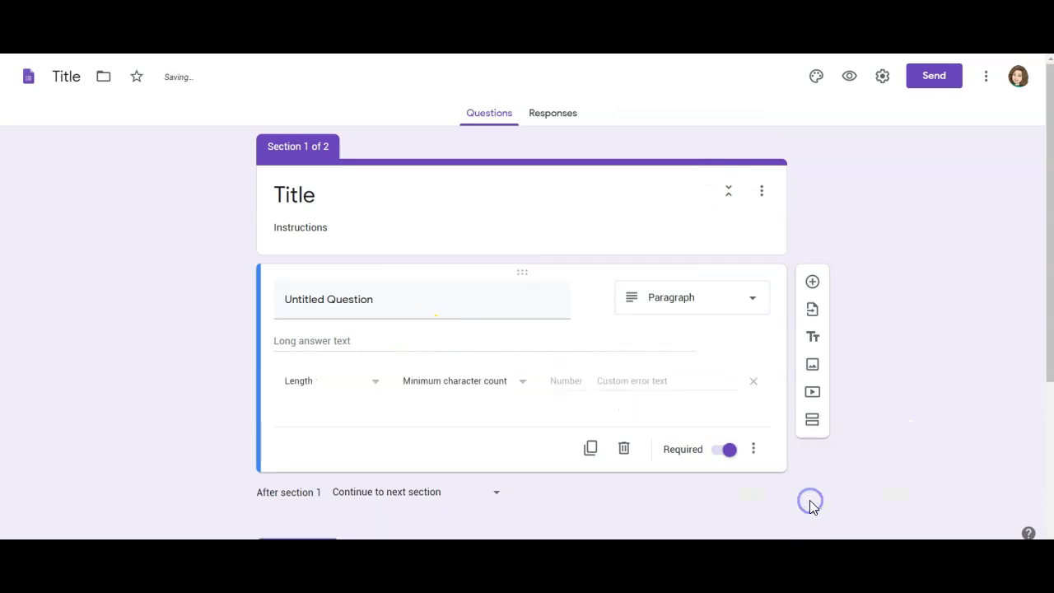
click(463, 389)
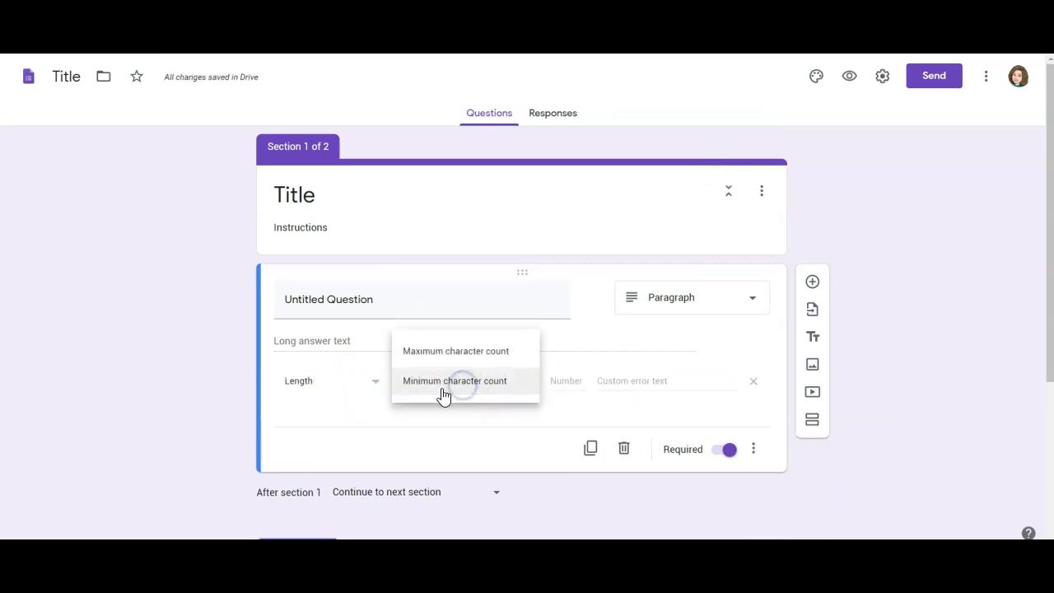
click(443, 365)
click(464, 388)
click(437, 411)
click(565, 379)
text(100)
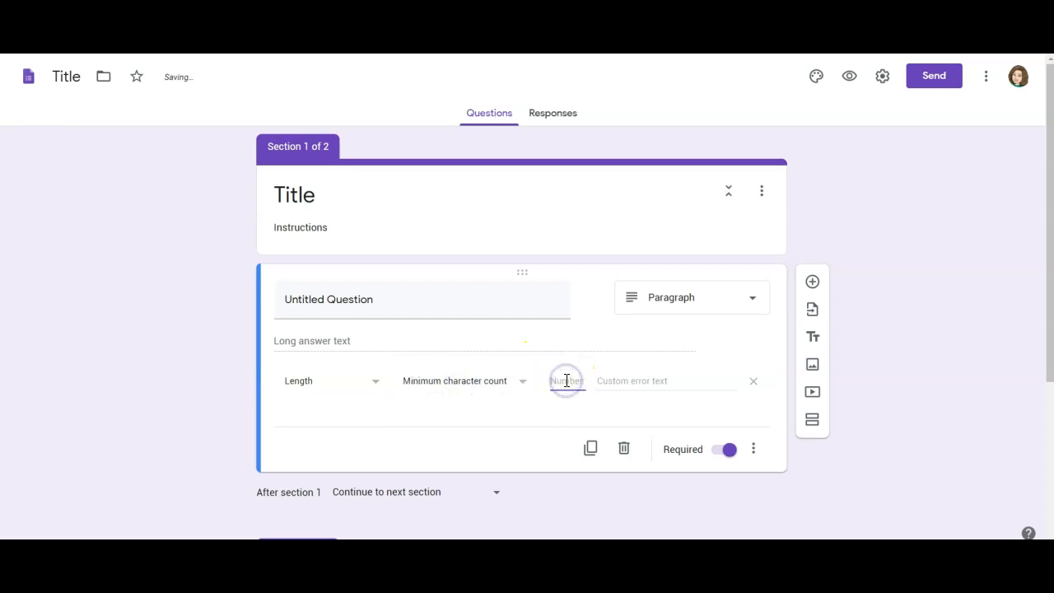
text(0)
click(514, 439)
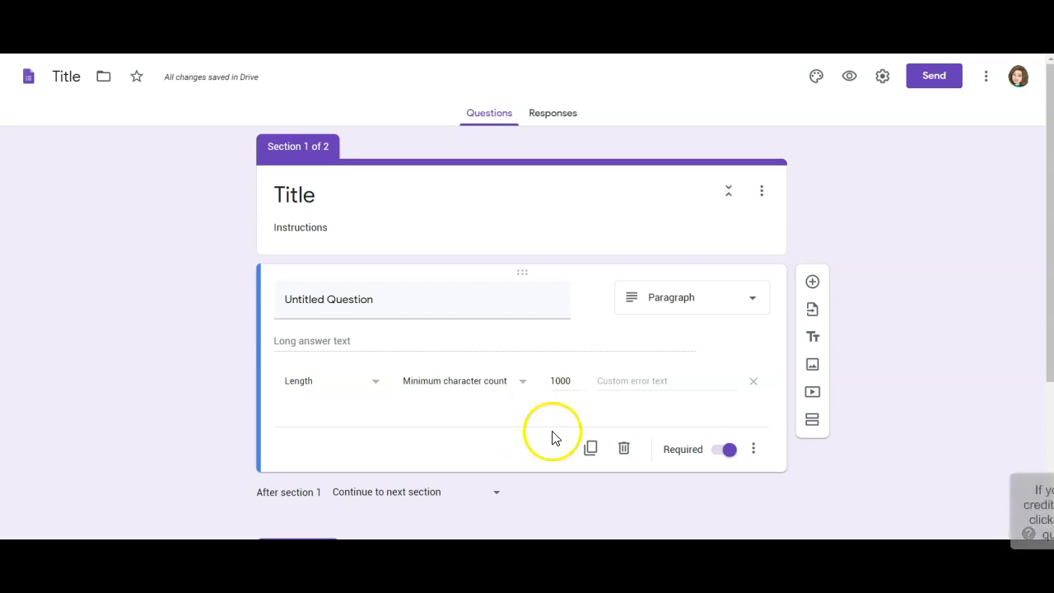
click(696, 311)
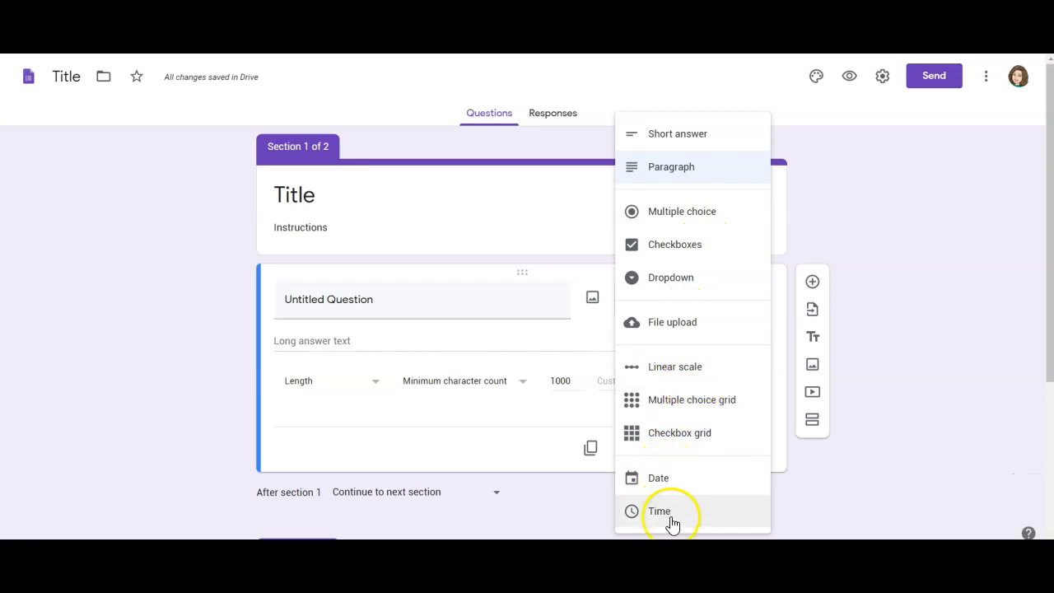
- Keep the question as Paragraph and insert an 'Untitled Title' title-and-description block beneath it
click(859, 505)
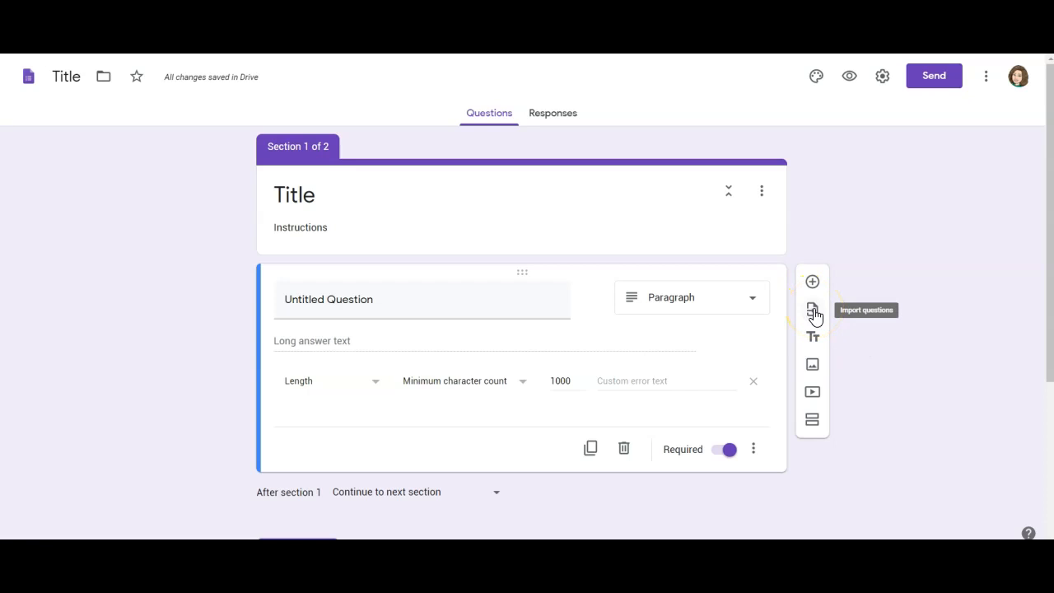
click(813, 336)
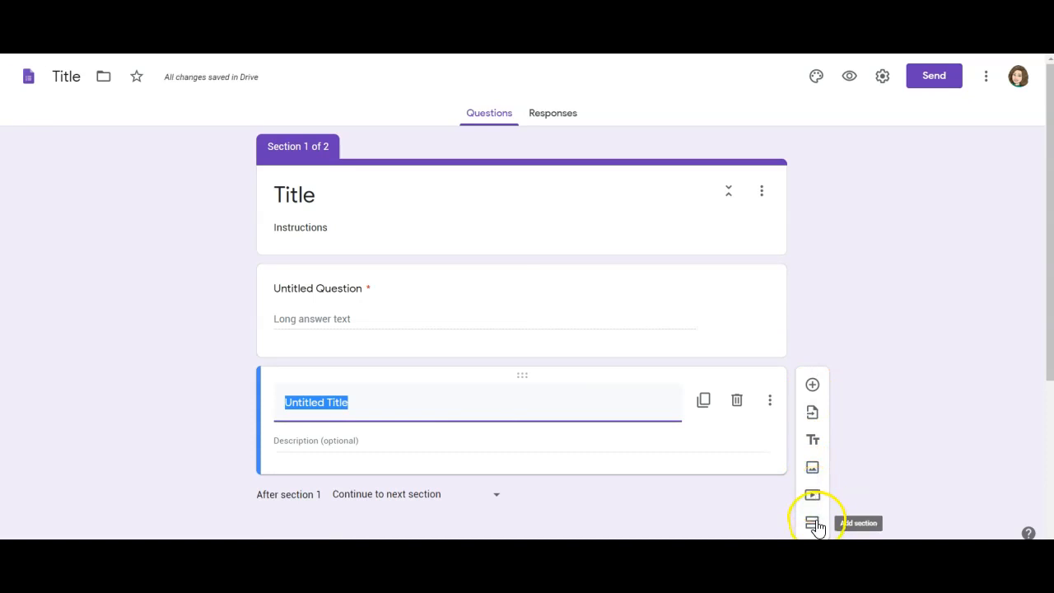
click(306, 319)
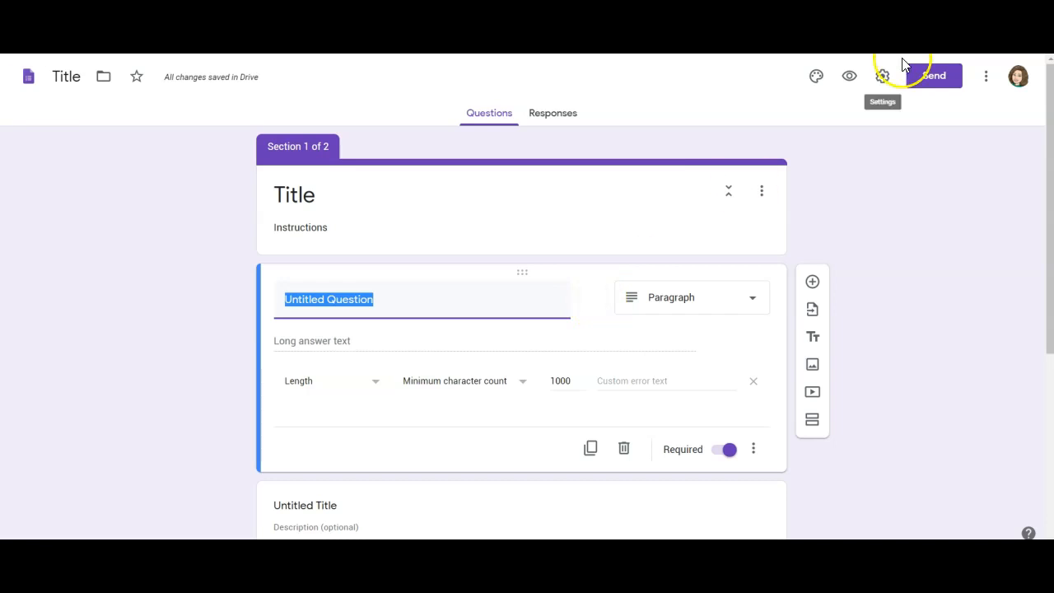
- In the form settings, set the confirmation message to 'Please look at your feedback.'
click(882, 78)
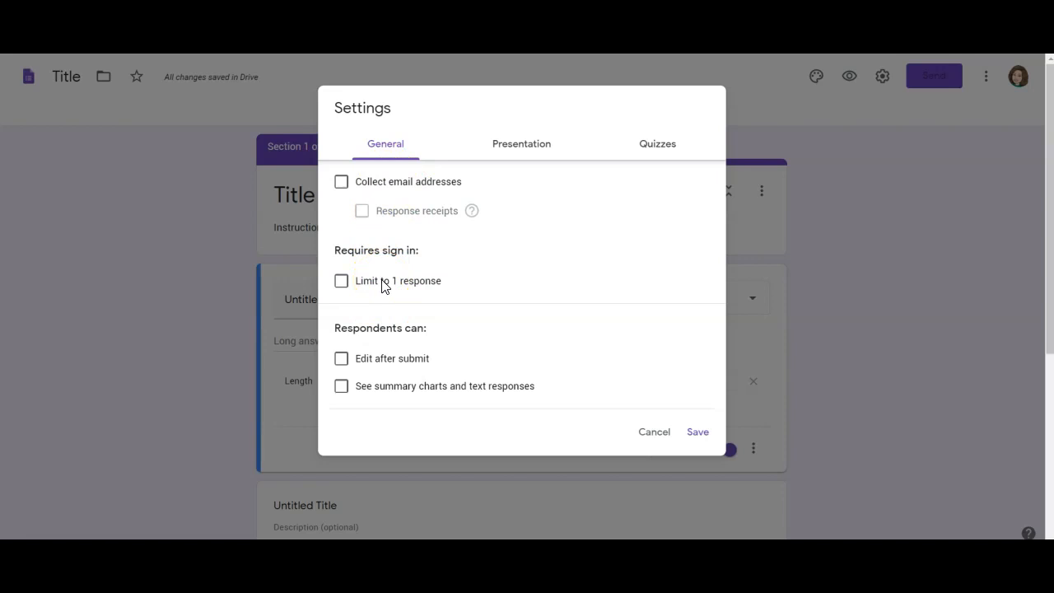
click(516, 150)
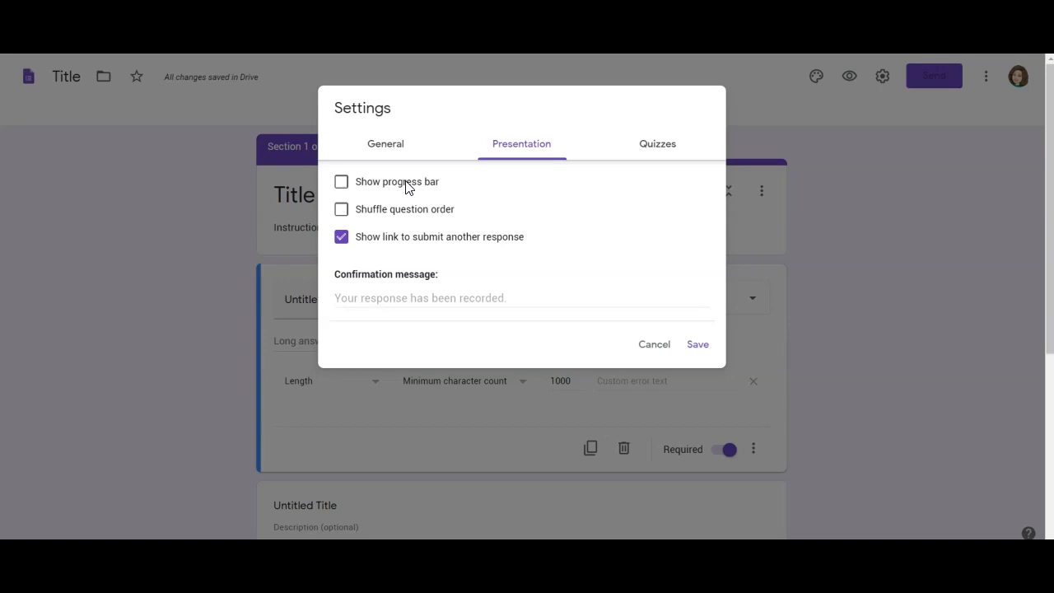
click(372, 298)
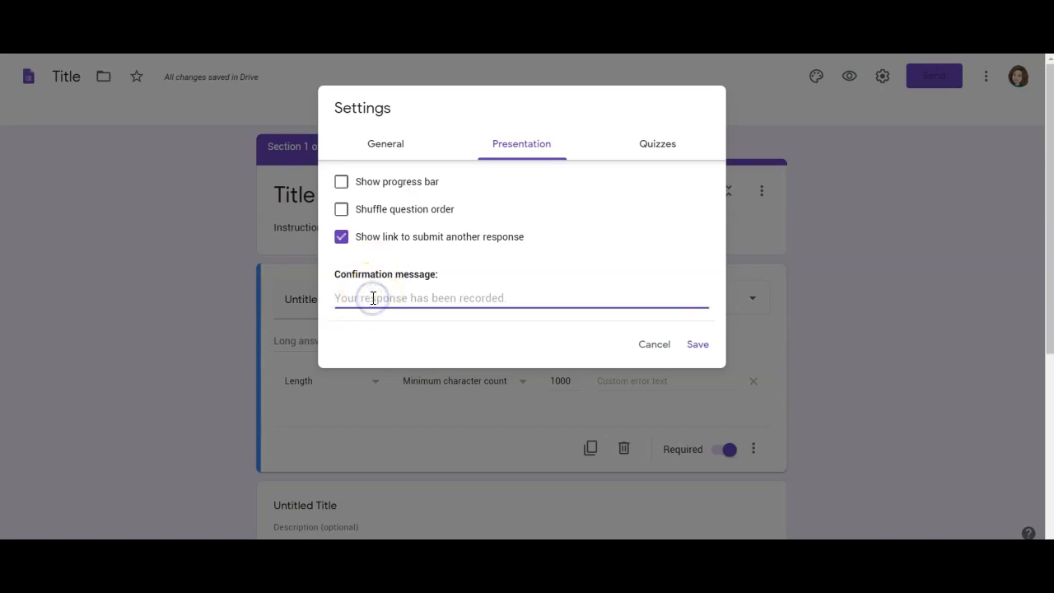
text(ase l)
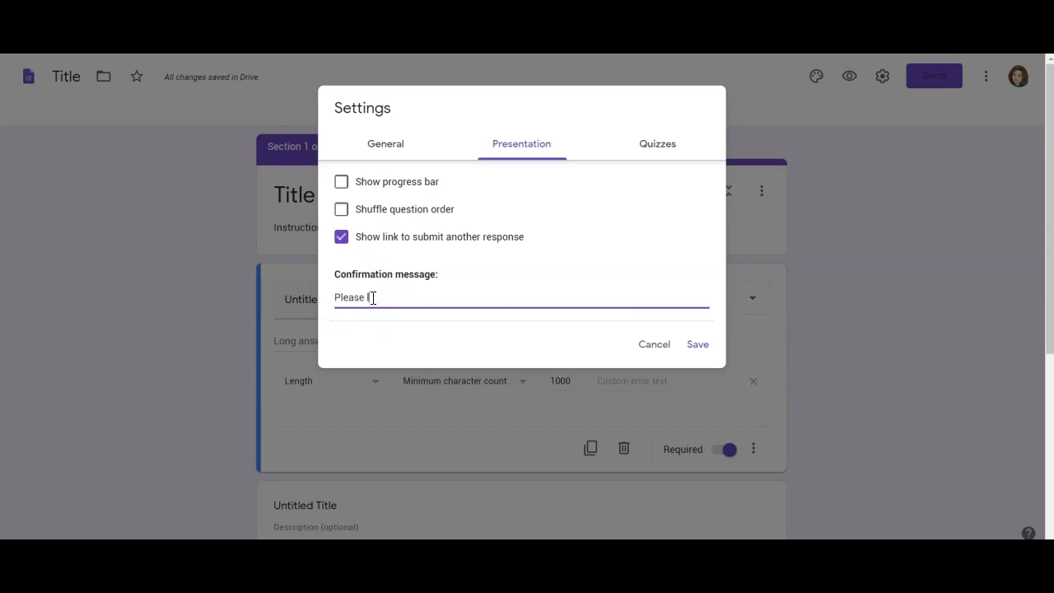
text(ook at your feedback.)
- Make the form a quiz that hides missed questions and correct answers, and save the settings
click(642, 149)
click(349, 183)
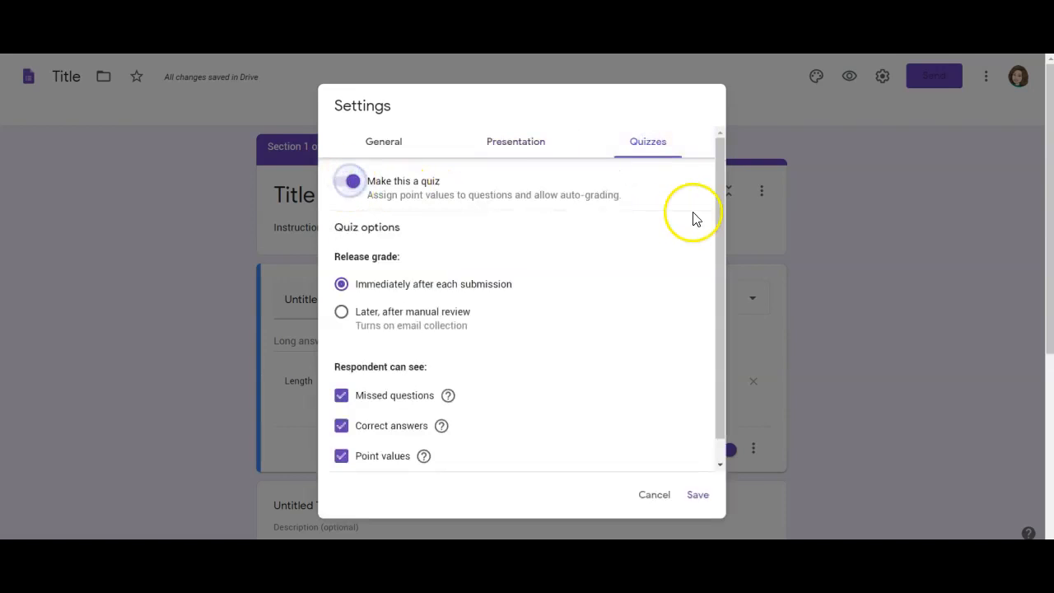
scroll(718, 204, down, 1)
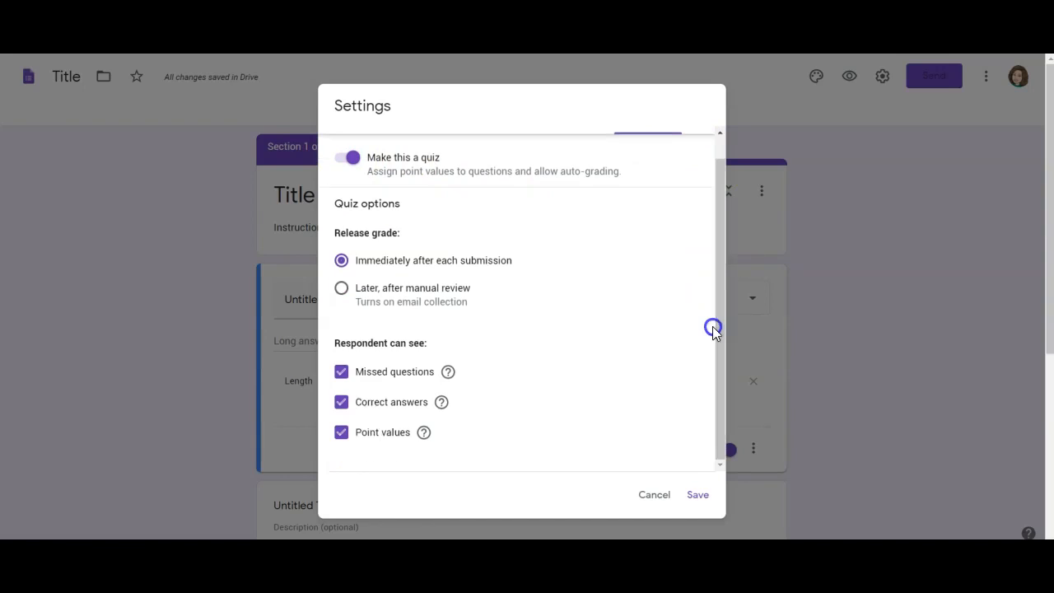
click(343, 375)
click(341, 402)
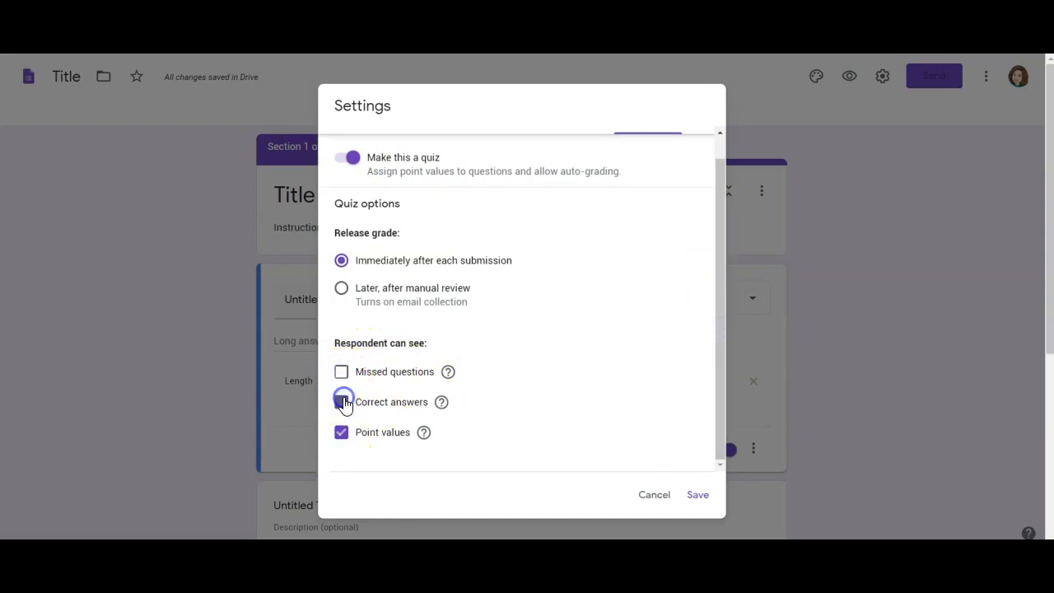
click(696, 496)
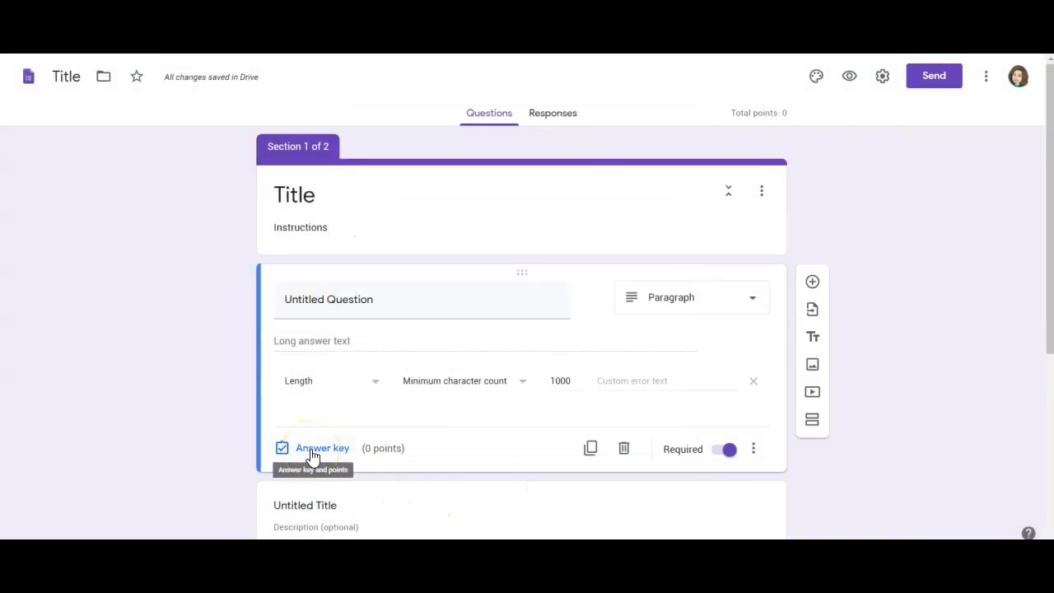
- Set the Paragraph question's answer key to 5 points without adding feedback, making the quiz total 5
click(313, 449)
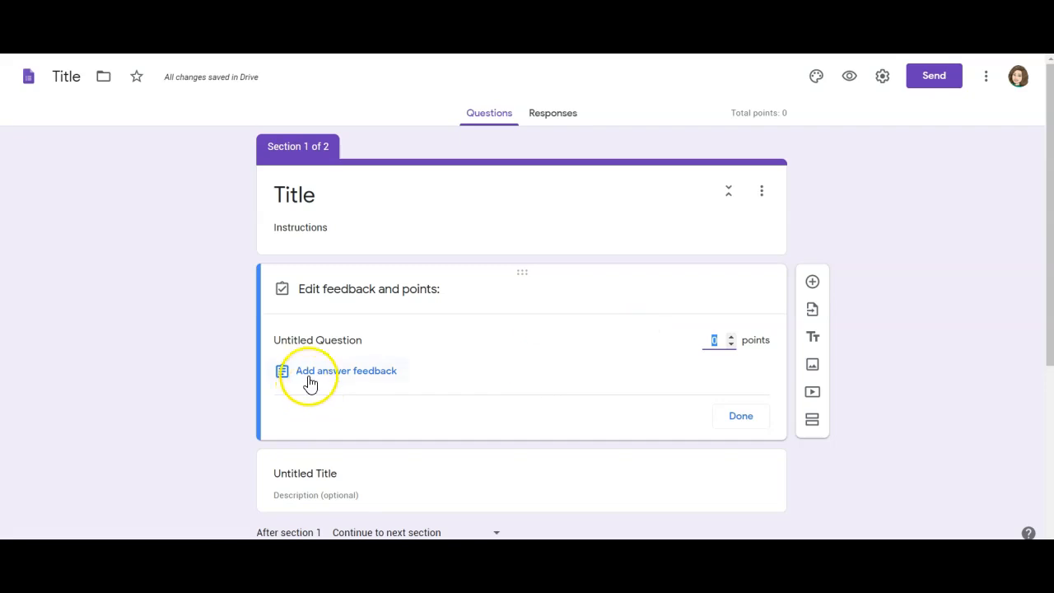
click(309, 377)
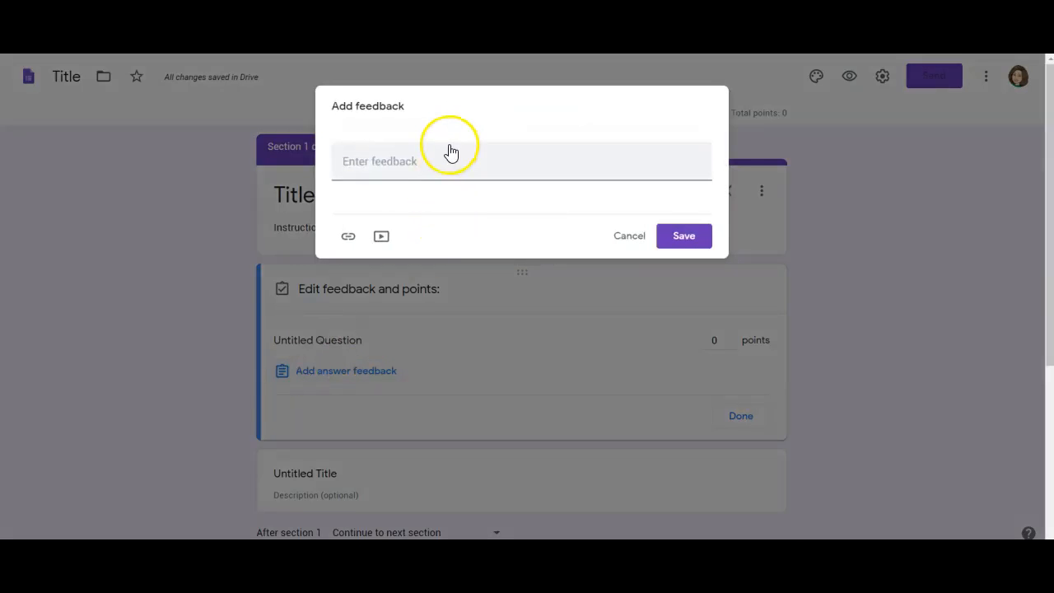
click(450, 165)
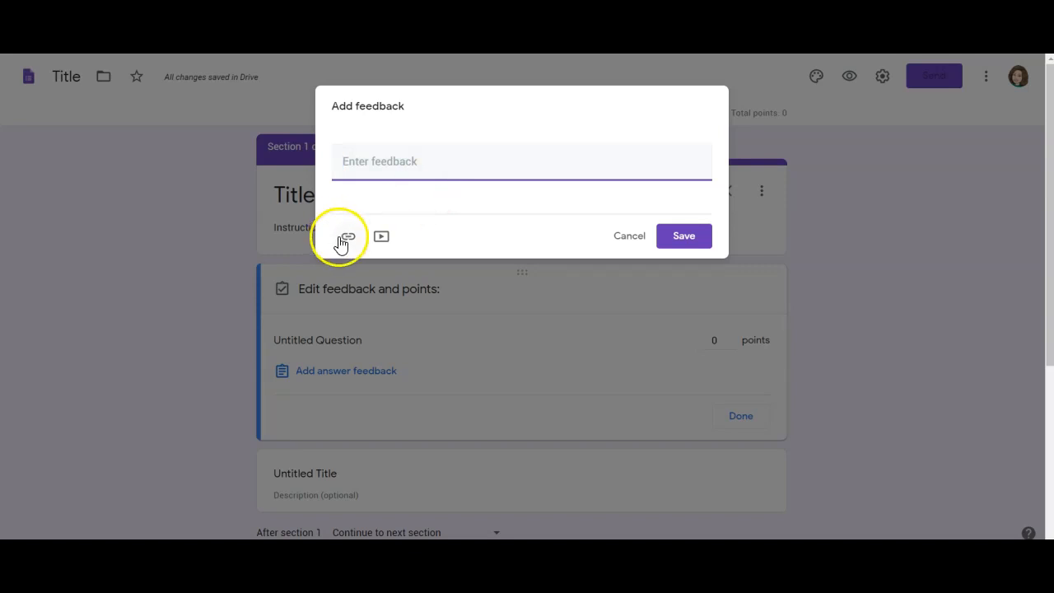
click(686, 239)
click(718, 336)
text(5)
click(738, 375)
click(940, 399)
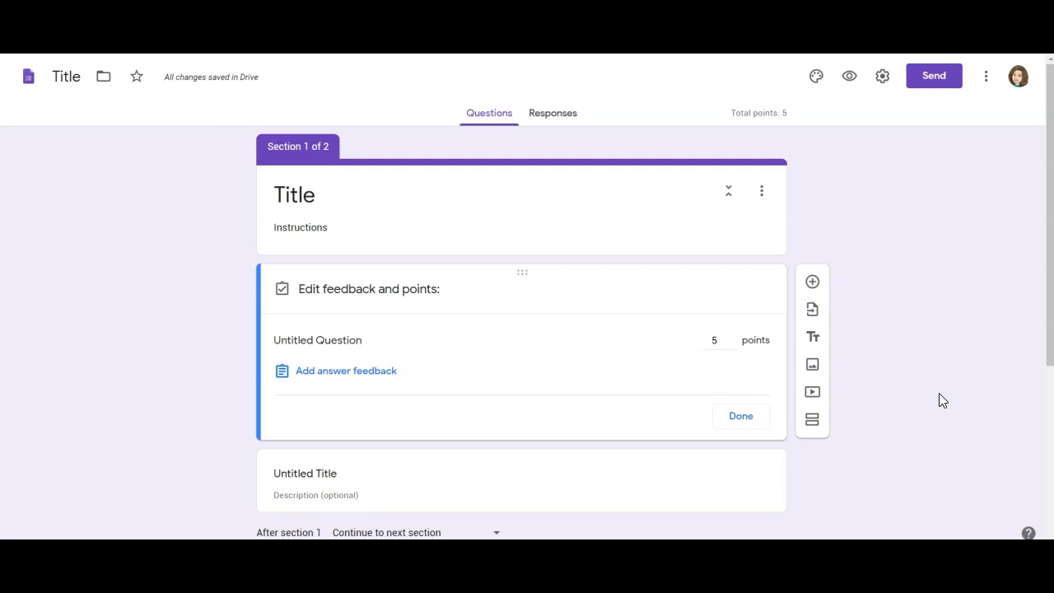
click(759, 405)
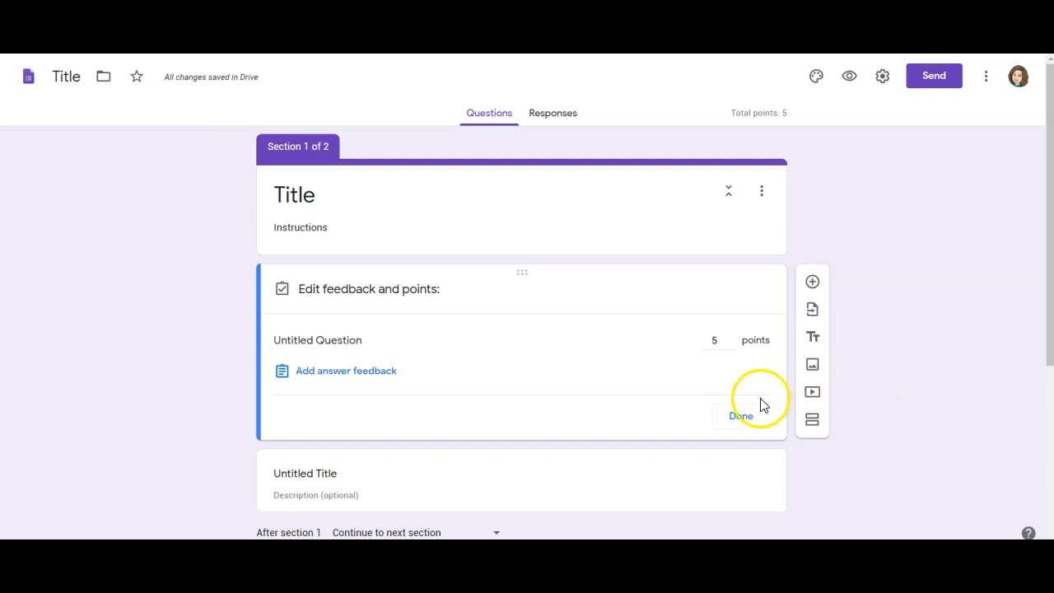
drag(1038, 238, 1038, 356)
click(595, 402)
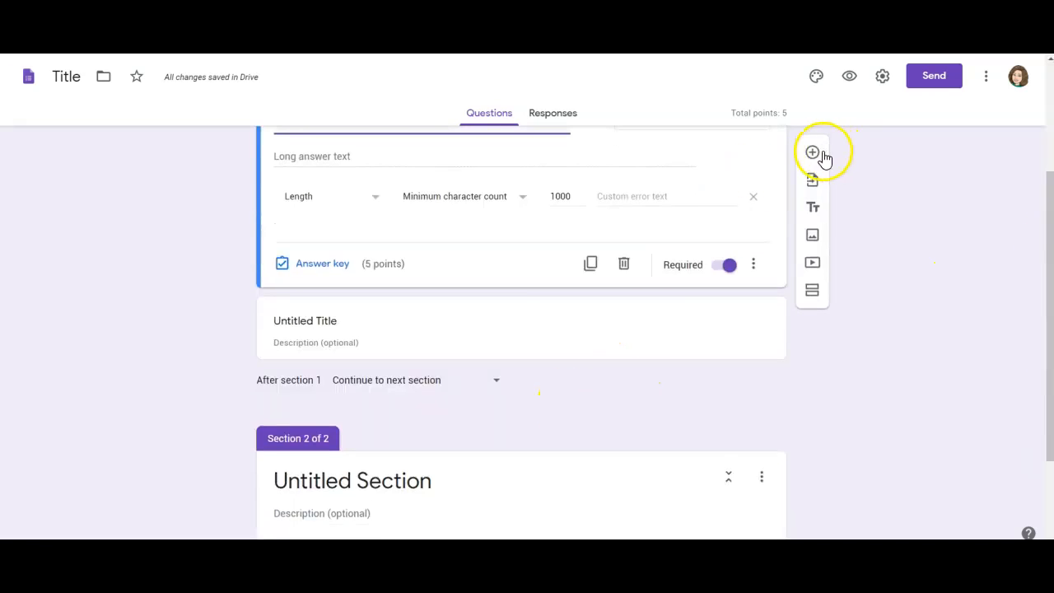
- Add a multiple-choice question with Option 1 correct for 5 points, then view the Responses page
click(813, 152)
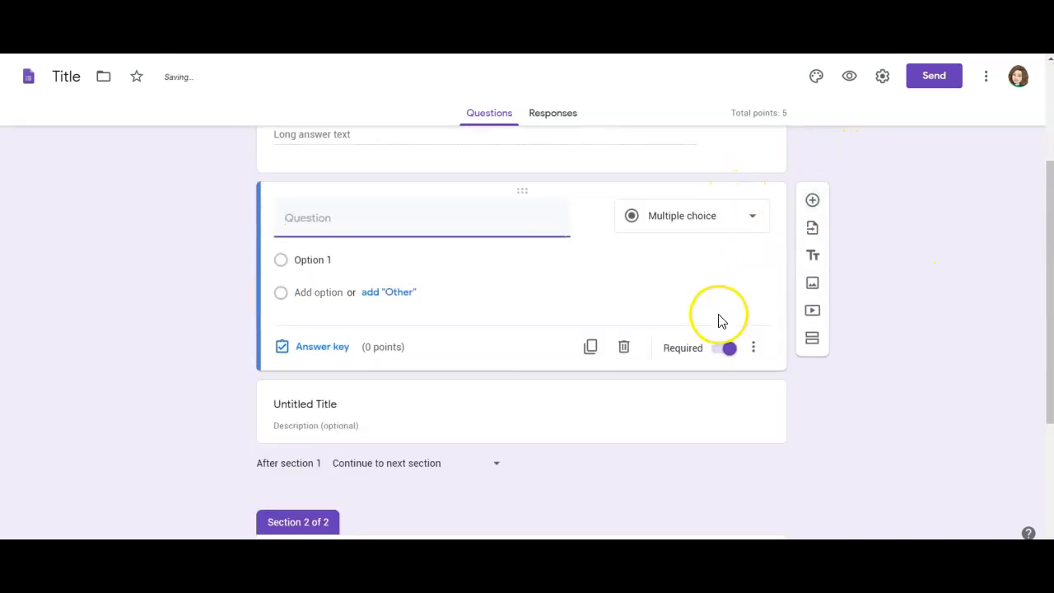
click(324, 349)
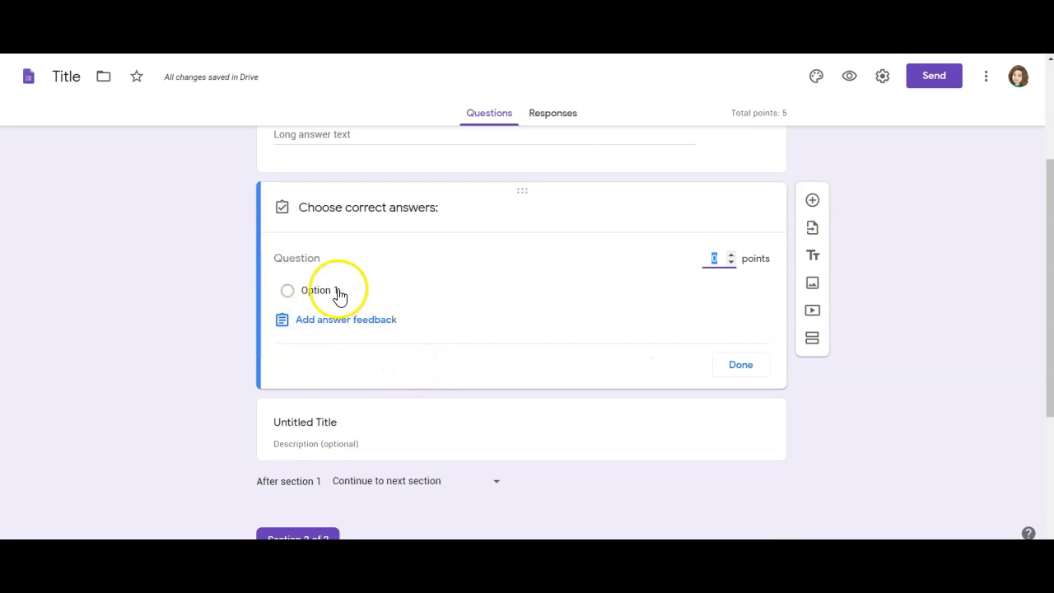
click(323, 293)
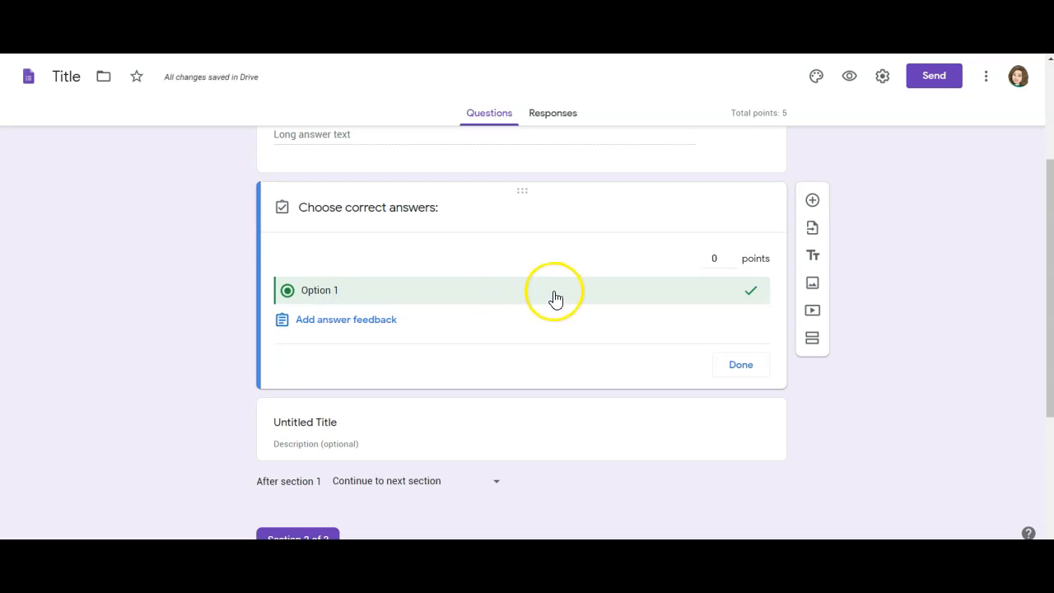
click(716, 259)
text(5)
click(330, 323)
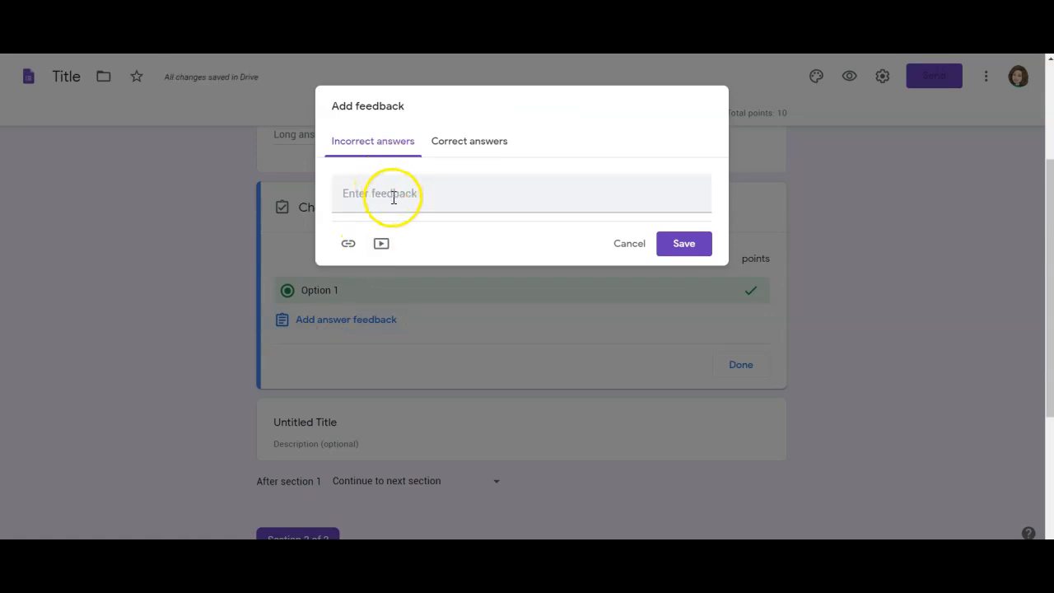
click(463, 146)
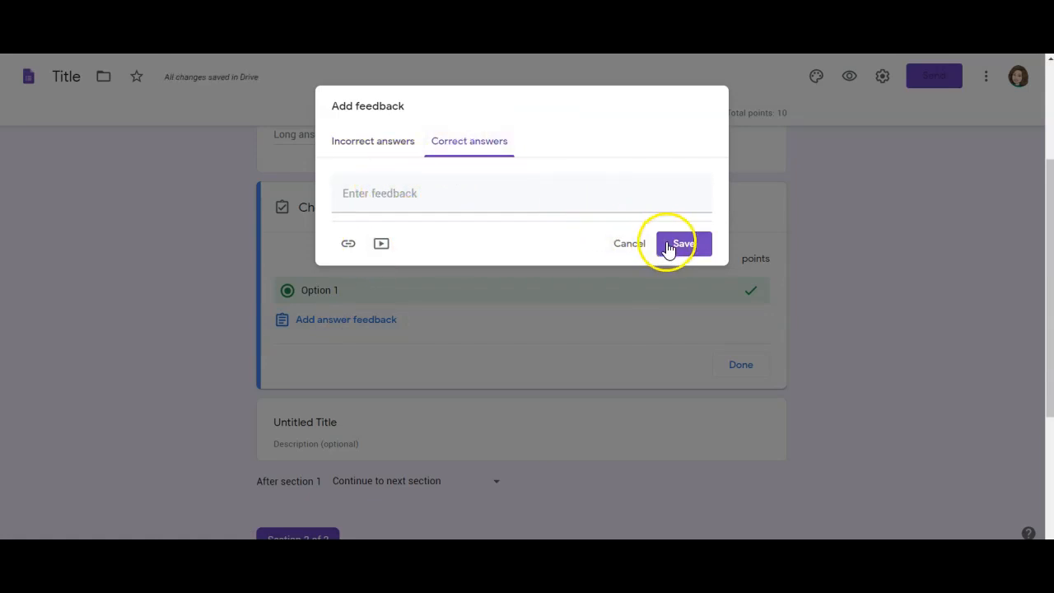
click(628, 246)
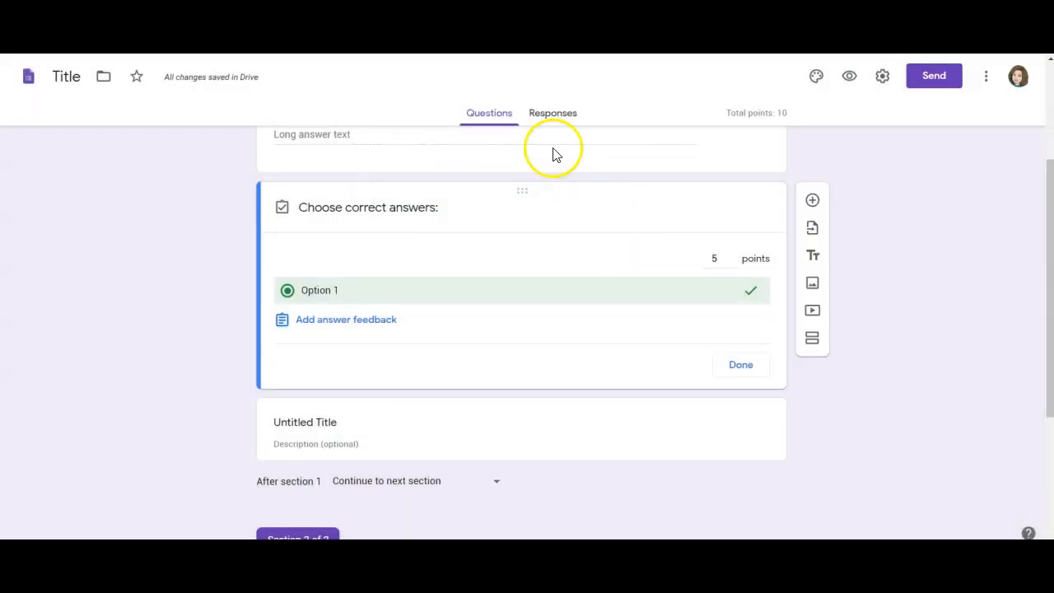
click(554, 115)
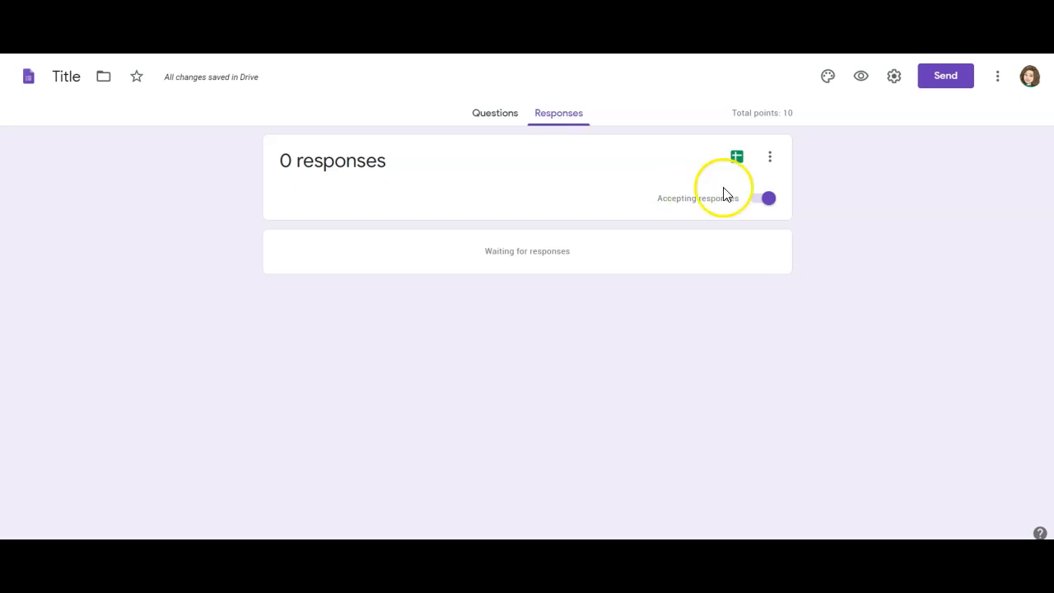
- Switch off Accepting responses for the quiz and open the form's More menu
click(757, 204)
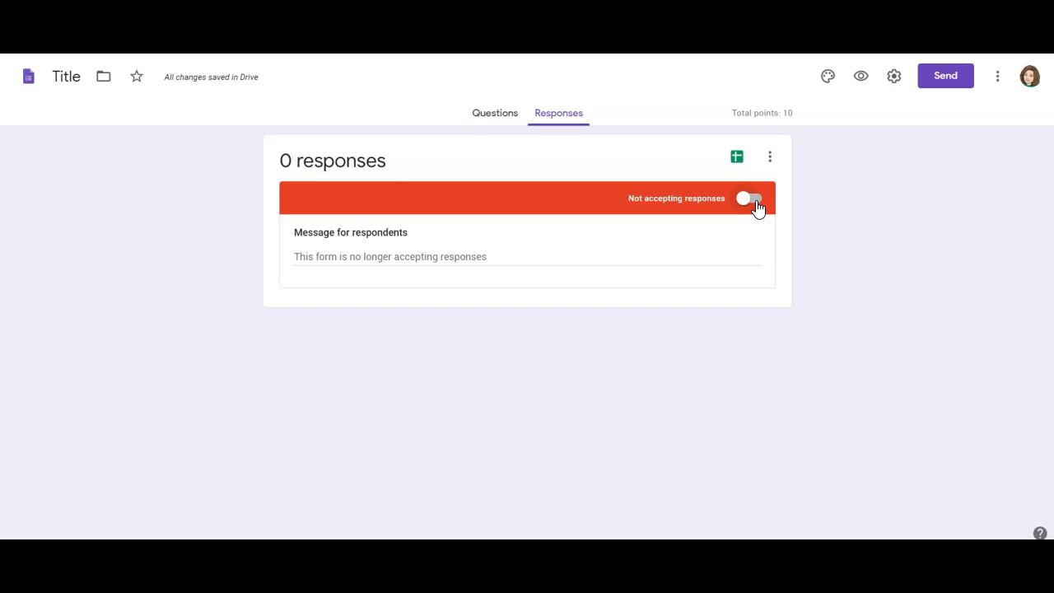
click(997, 78)
- Begin a copy of the form but cancel it, turn Accepting responses back on, and open the responses menu
click(975, 169)
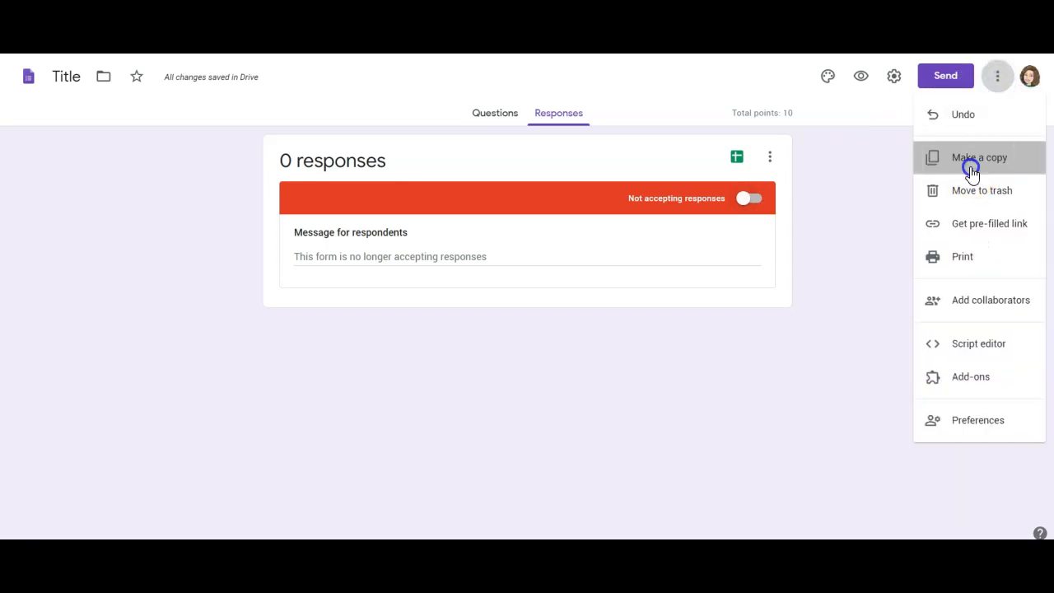
click(485, 272)
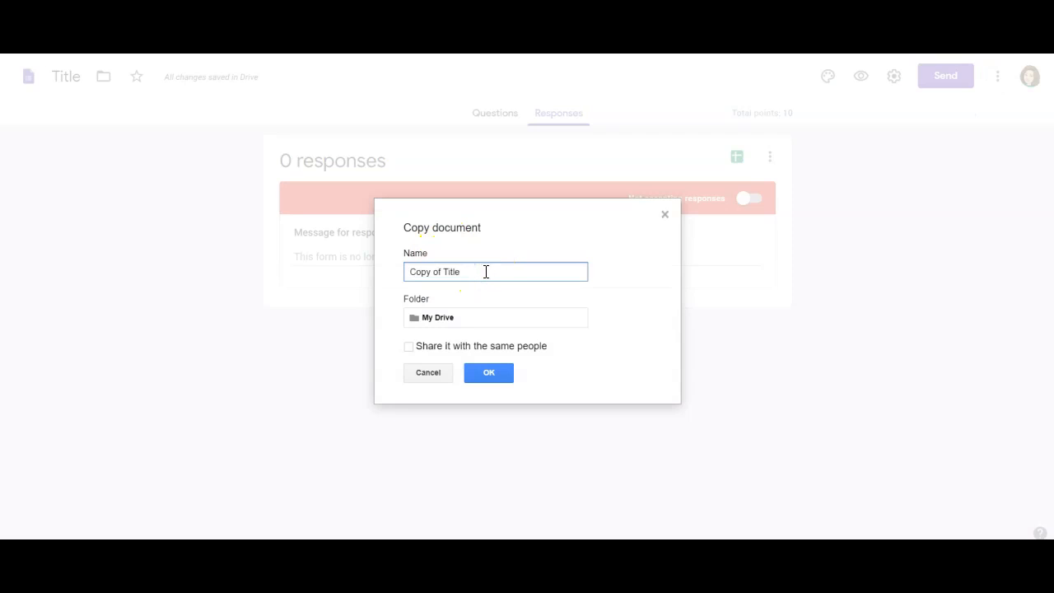
click(430, 375)
click(748, 200)
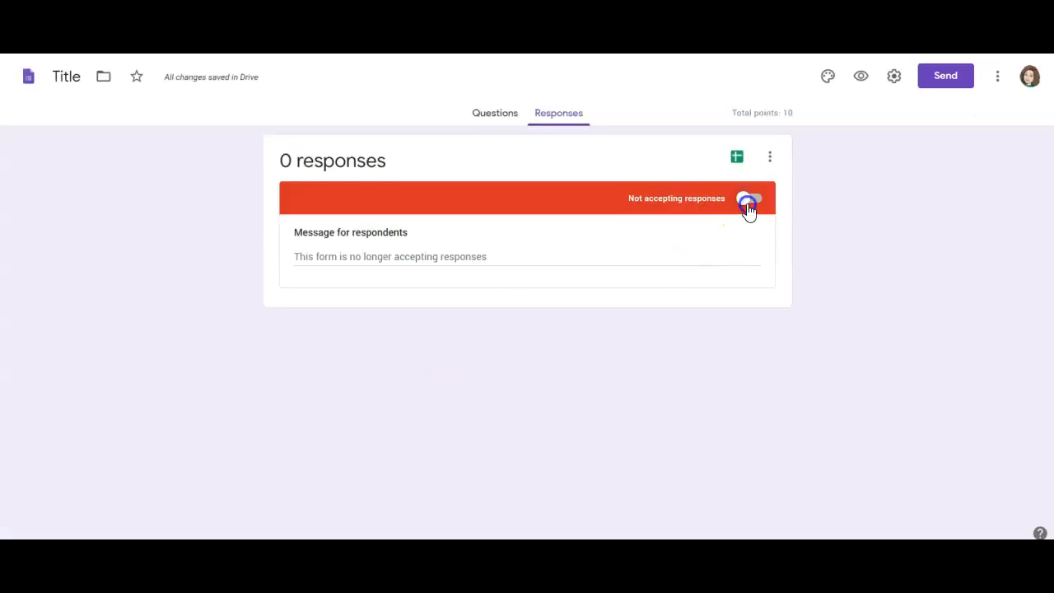
click(770, 158)
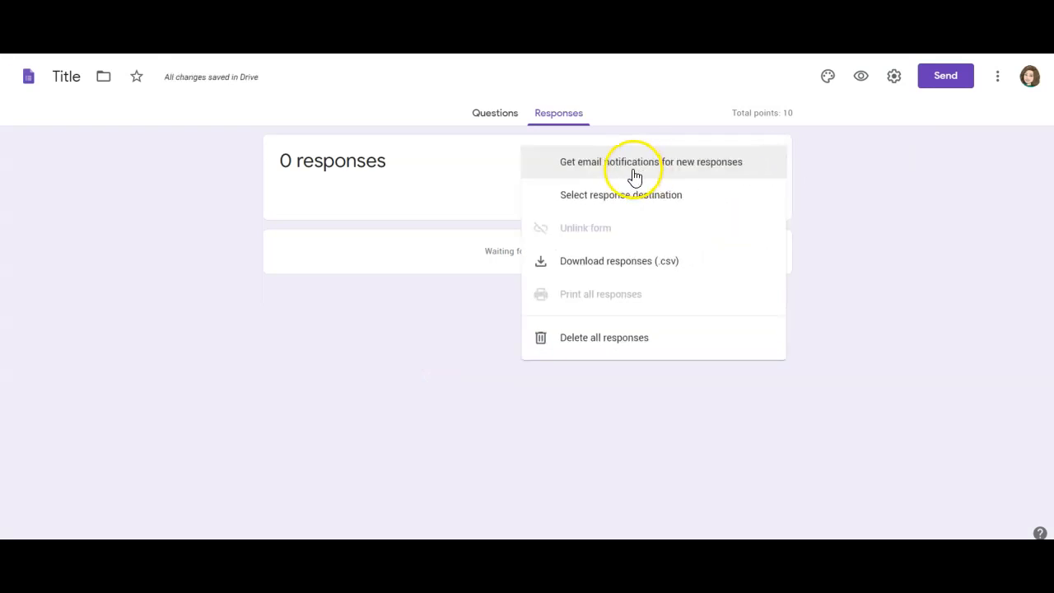